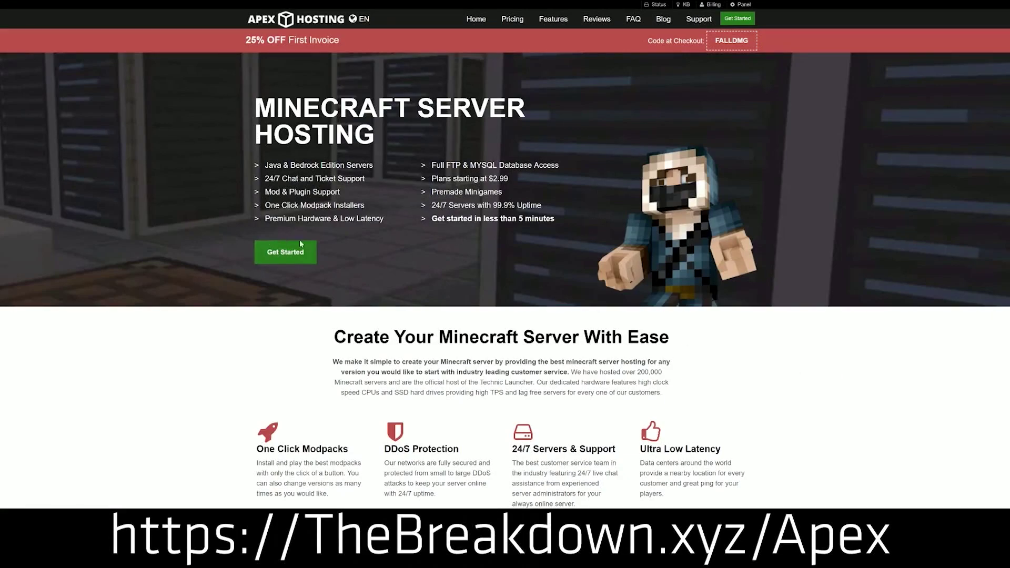
Step: Scroll the Apex Hosting page and highlight the 24/7 Servers & Support, Automated Backups and Instant Setup features
scroll(386, 231, down, 3)
drag(257, 236, 617, 240)
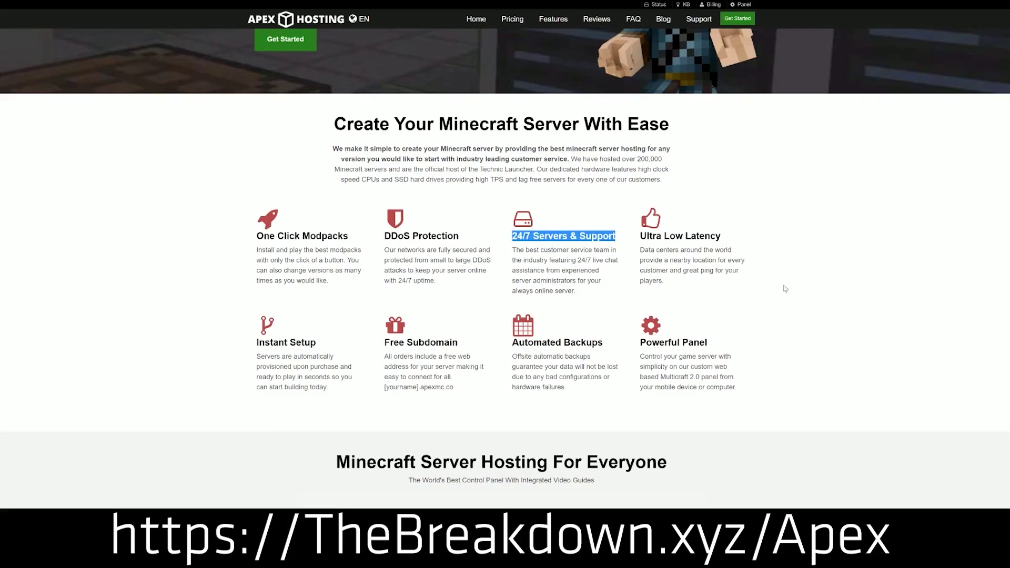
drag(511, 343, 631, 341)
click(476, 345)
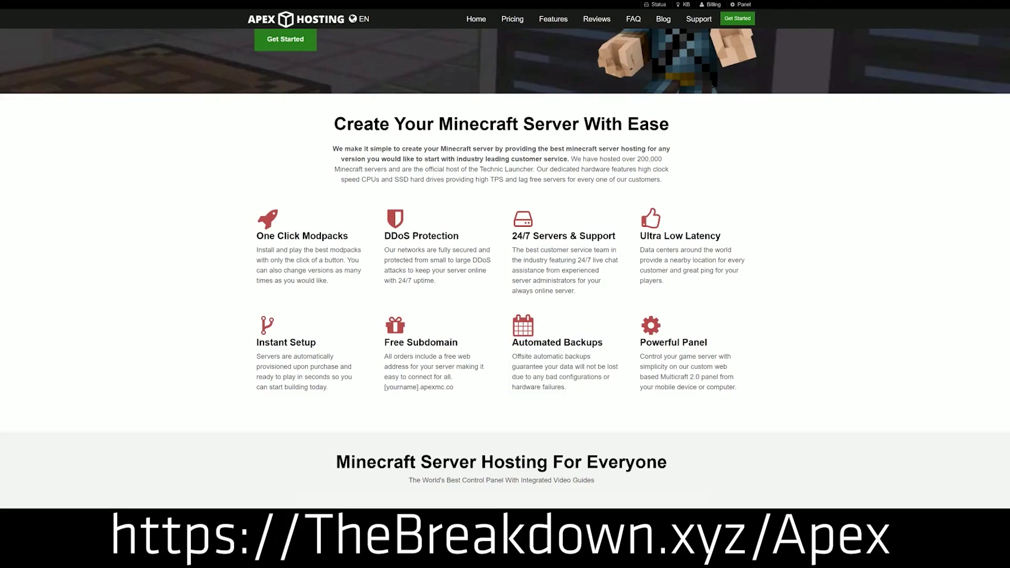
drag(335, 390, 256, 342)
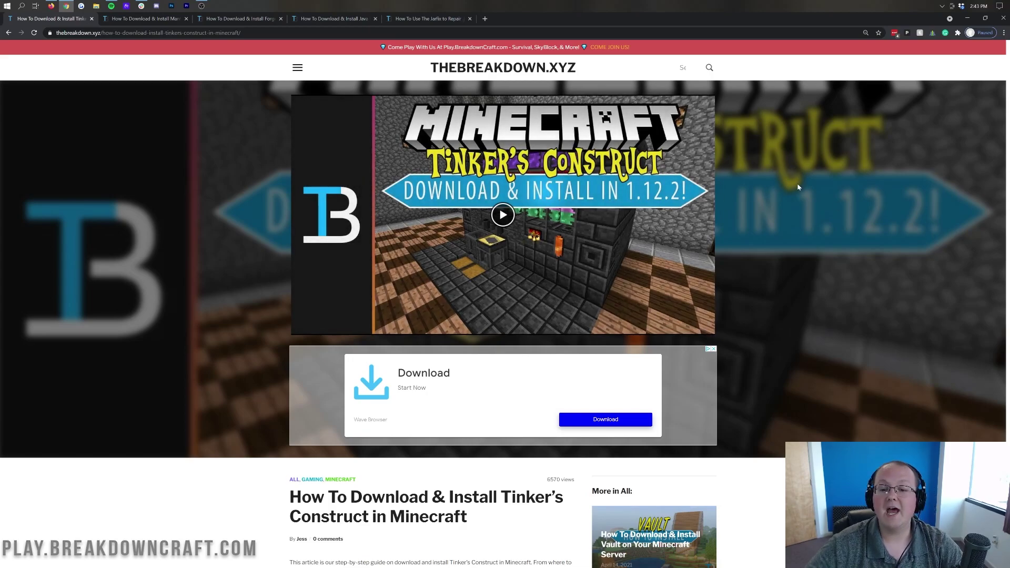
Step: Download the newest Minecraft 1.16 Tinkers' Construct jar from CurseForge, keeping it past the harmful-file warning
scroll(802, 172, down, 7)
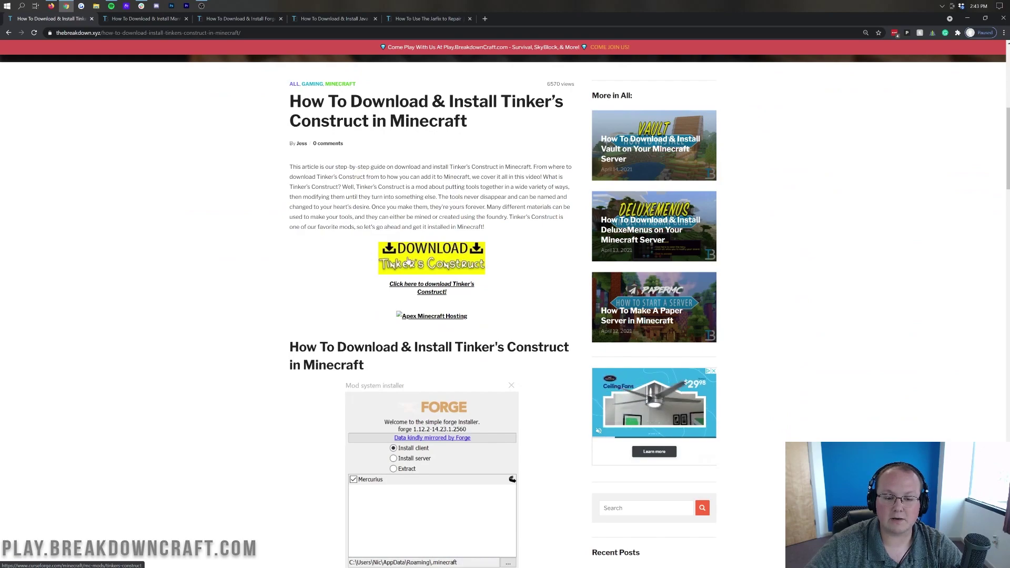
click(408, 261)
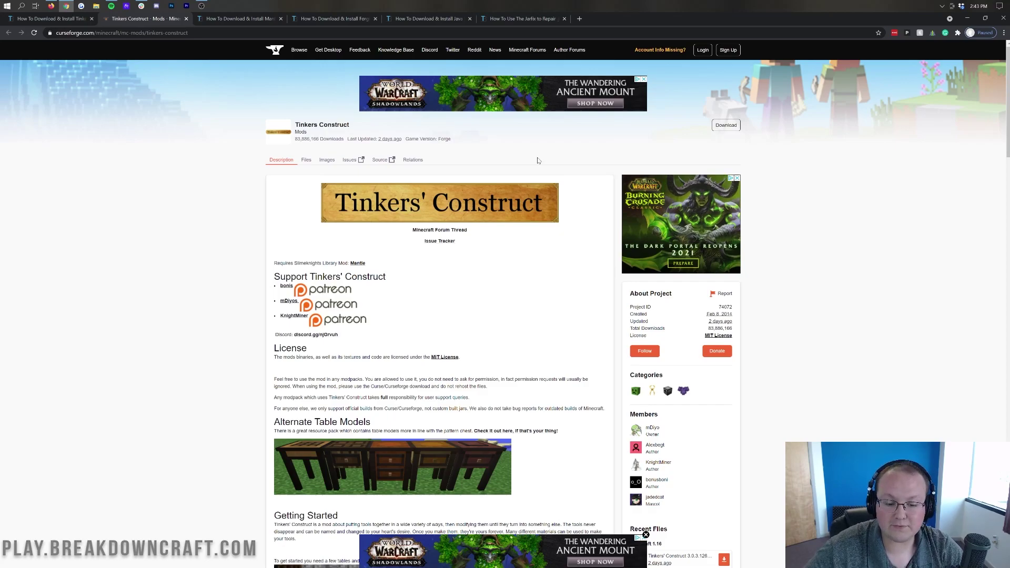
scroll(685, 88, down, 7)
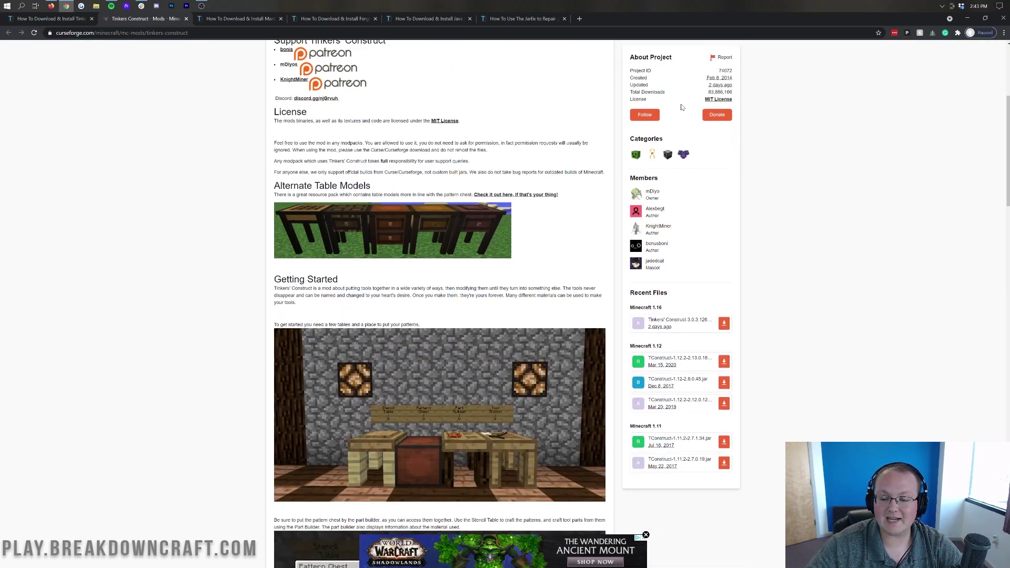
scroll(685, 88, down, 1)
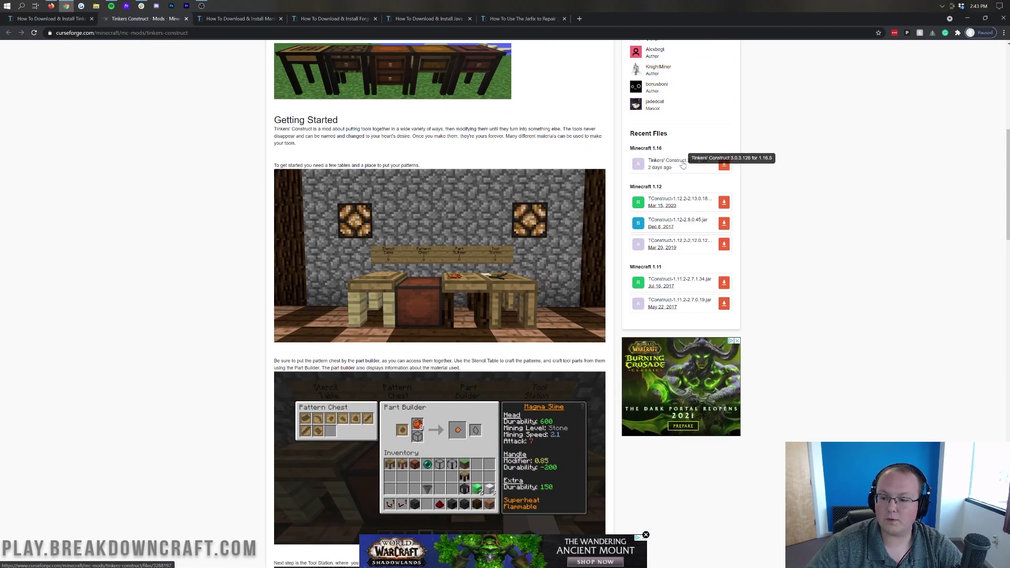
click(725, 167)
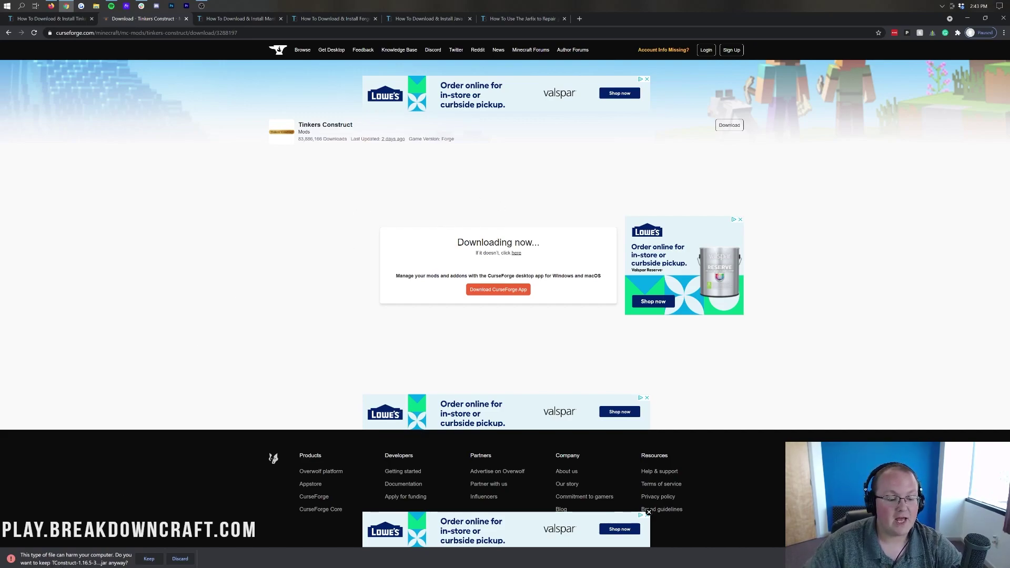
click(149, 559)
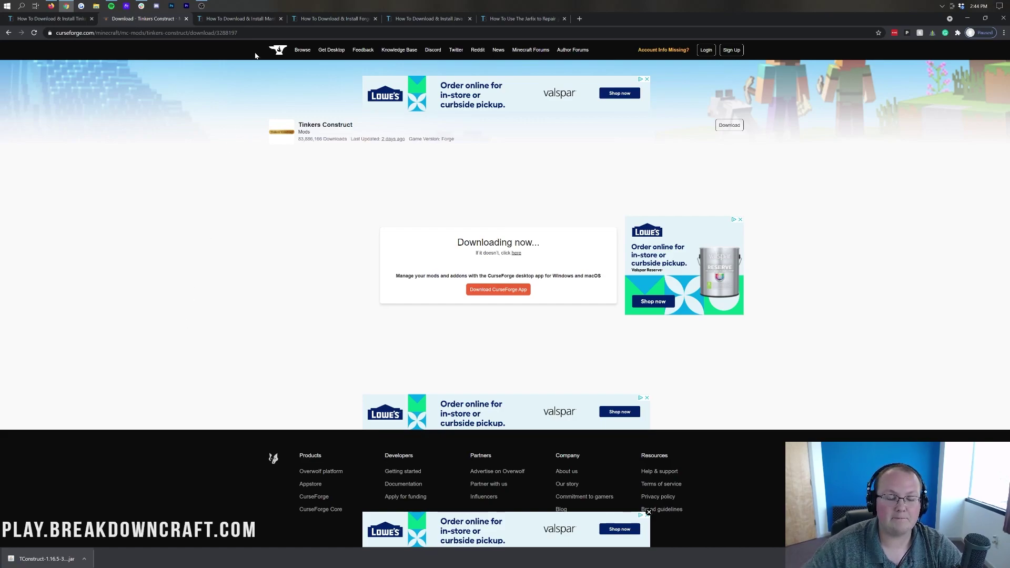
click(246, 22)
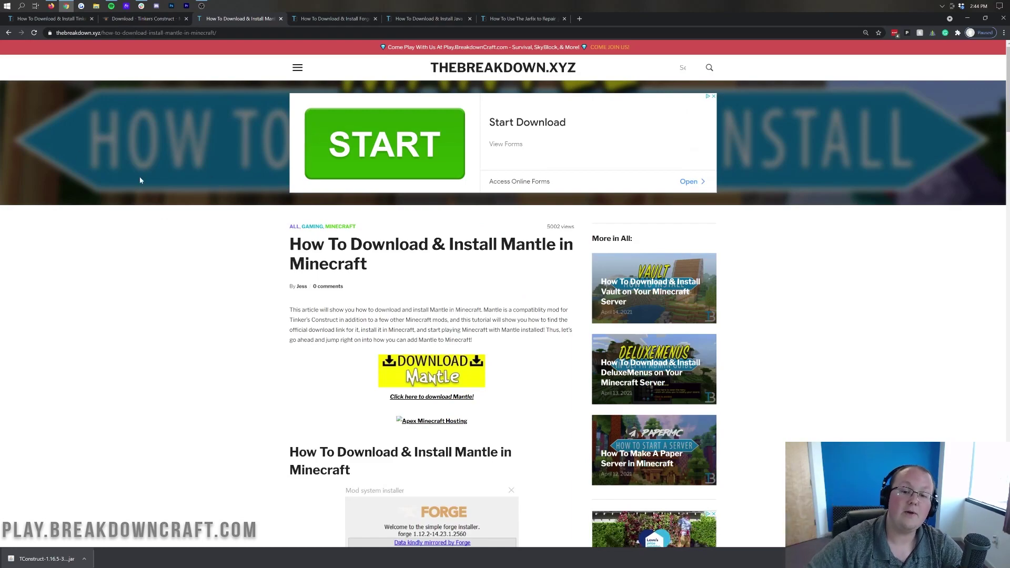
Step: Download the Mantle 1.16.5-1.6.92 jar from CurseForge and keep the flagged file
scroll(420, 302, down, 2)
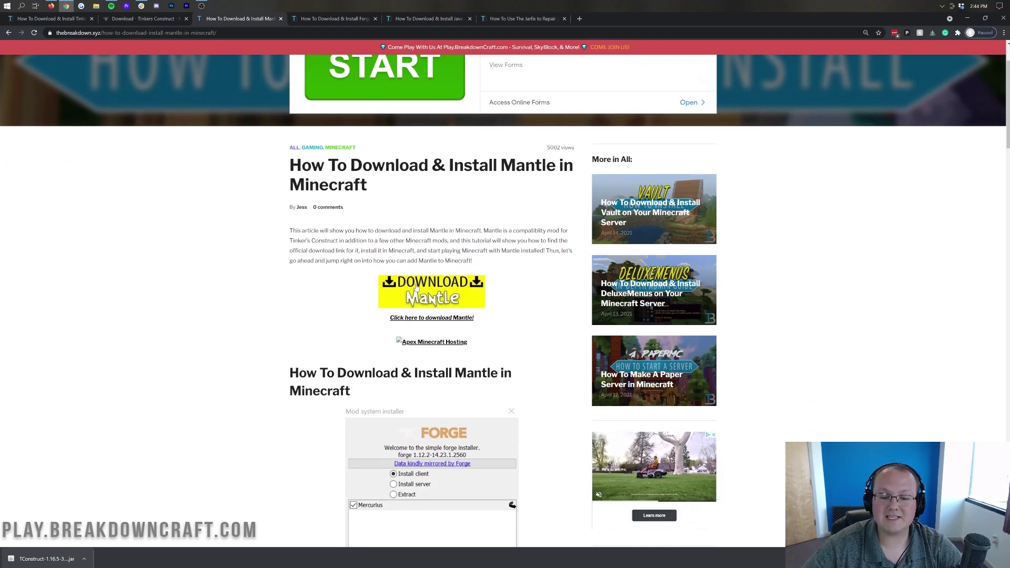
click(417, 287)
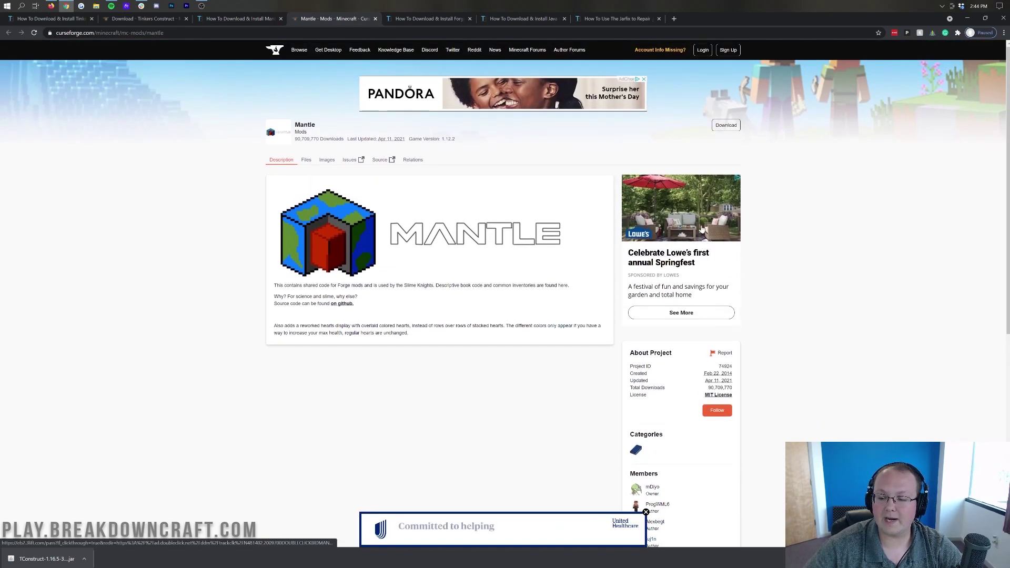
scroll(699, 209, down, 4)
scroll(691, 224, down, 3)
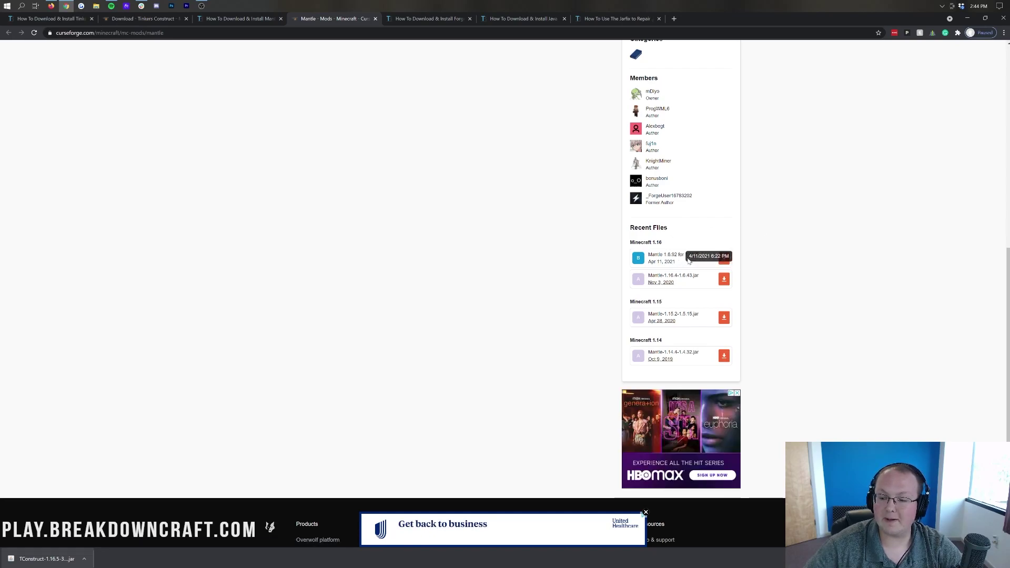
click(723, 258)
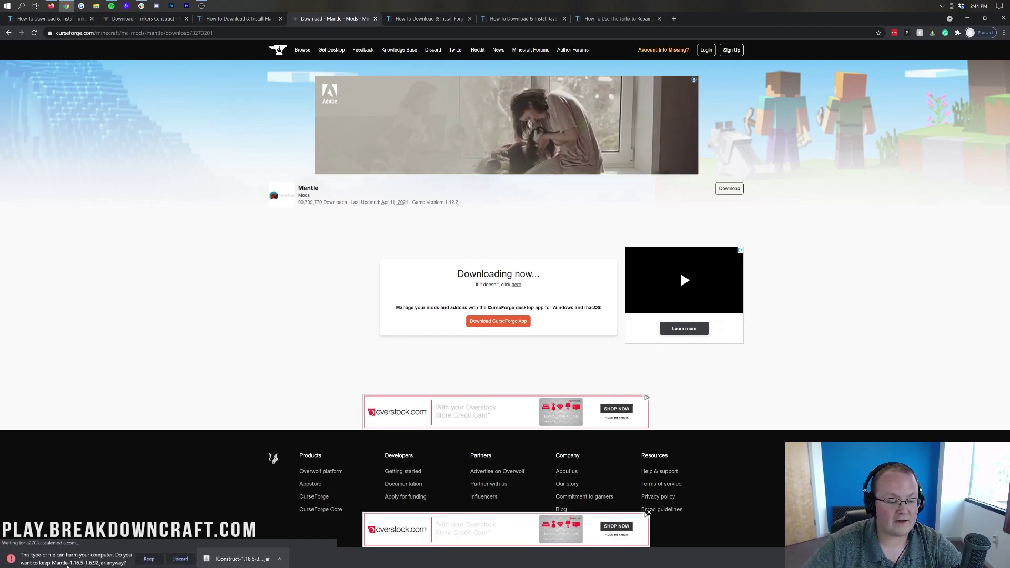
click(148, 560)
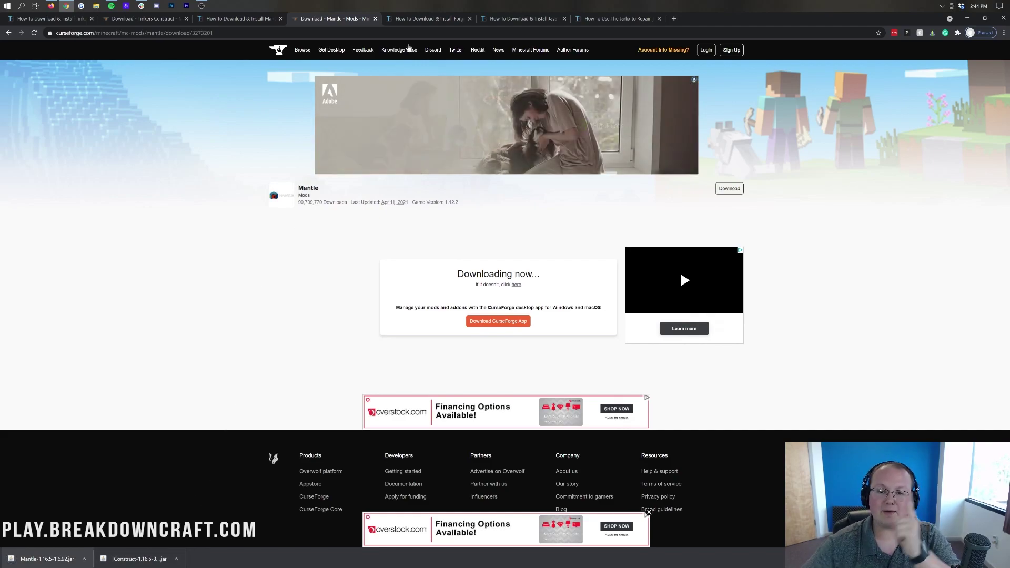
click(407, 21)
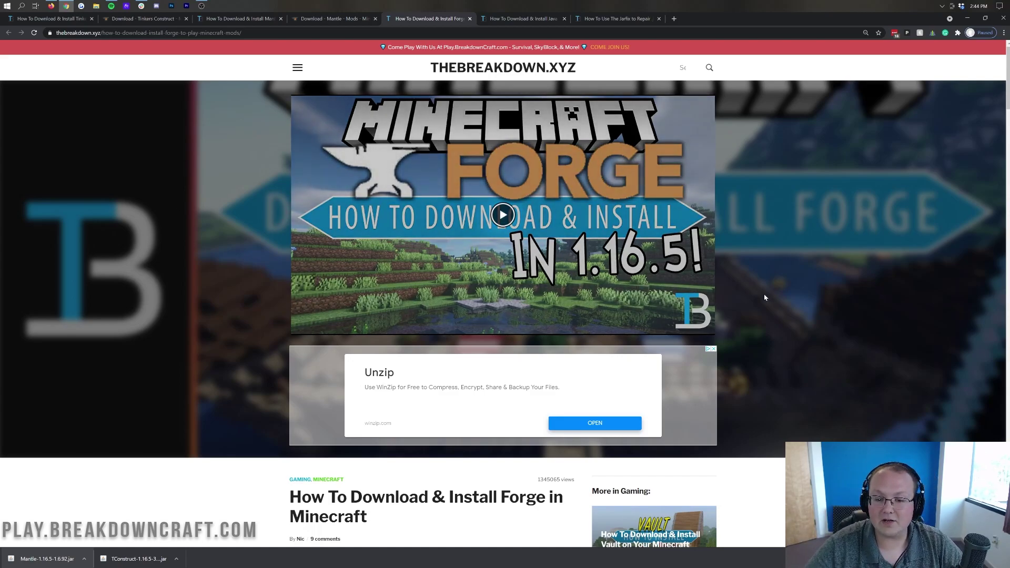
Step: Go to the official Forge downloads page from the Forge install guide
scroll(757, 295, down, 5)
scroll(750, 295, down, 3)
scroll(768, 305, up, 8)
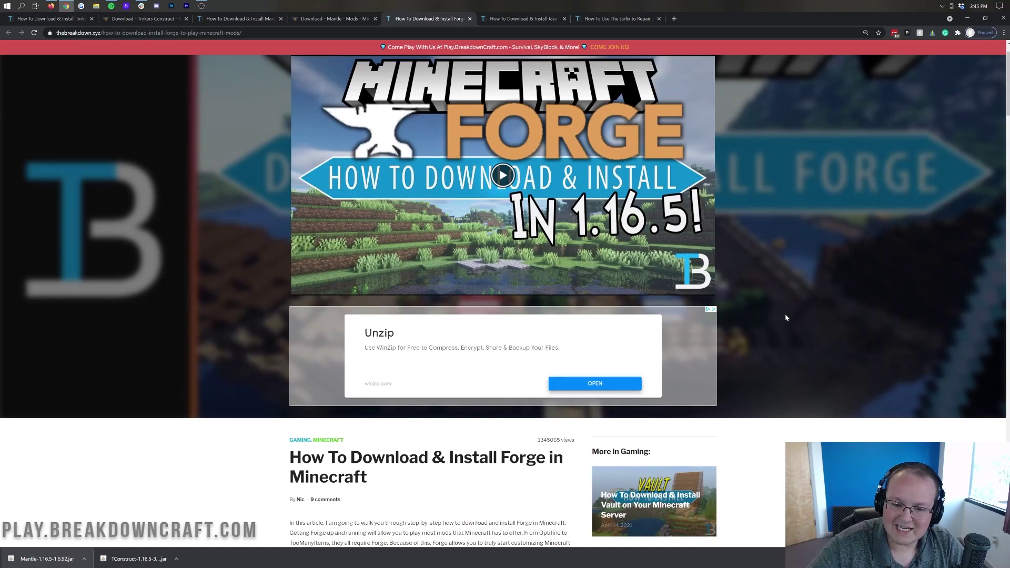
scroll(446, 249, up, 1)
scroll(445, 249, down, 9)
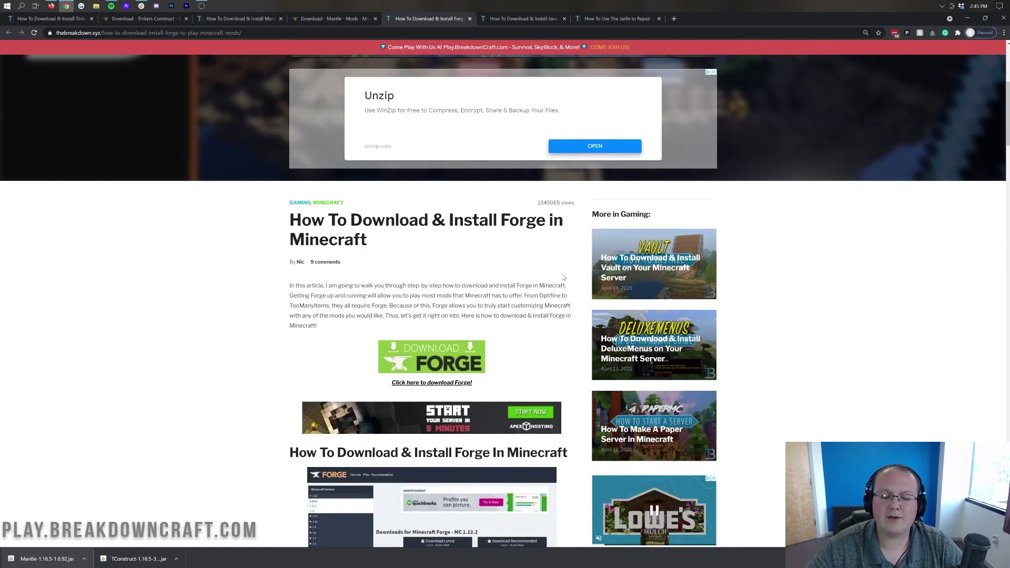
scroll(519, 289, up, 3)
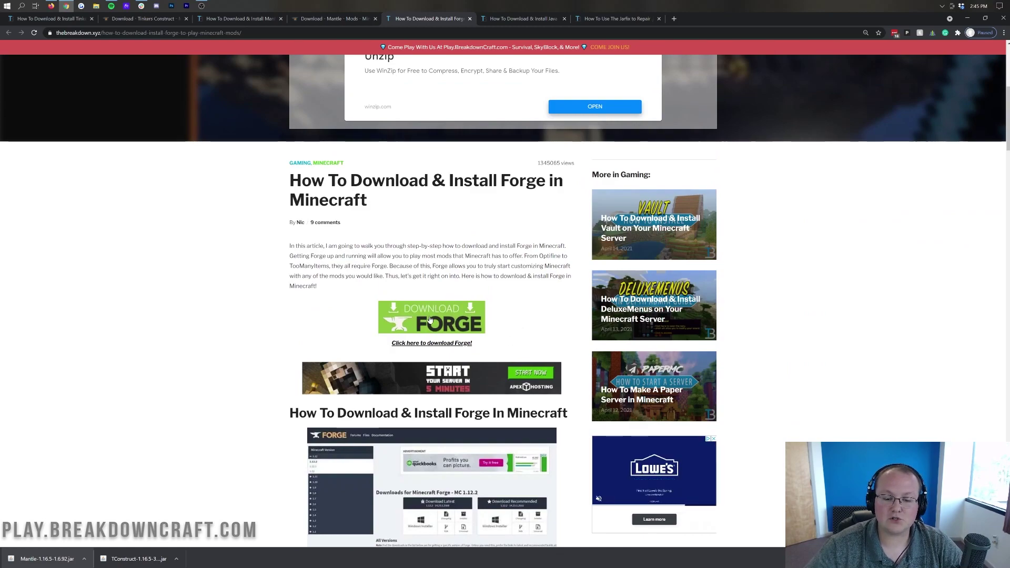
click(436, 336)
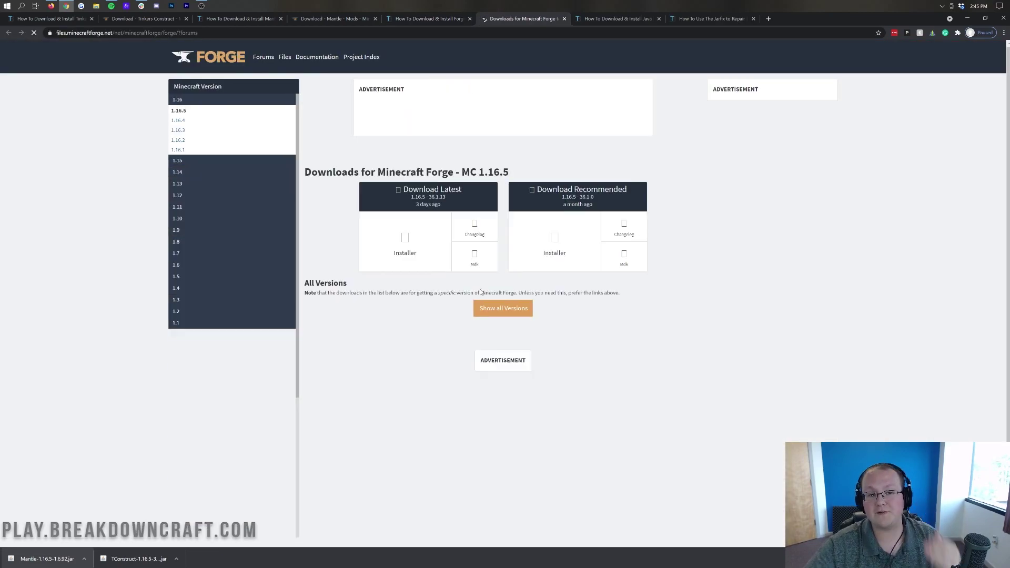
Step: Confirm MC 1.16.5 is selected and download the latest Forge installer
drag(461, 172, 524, 174)
click(524, 173)
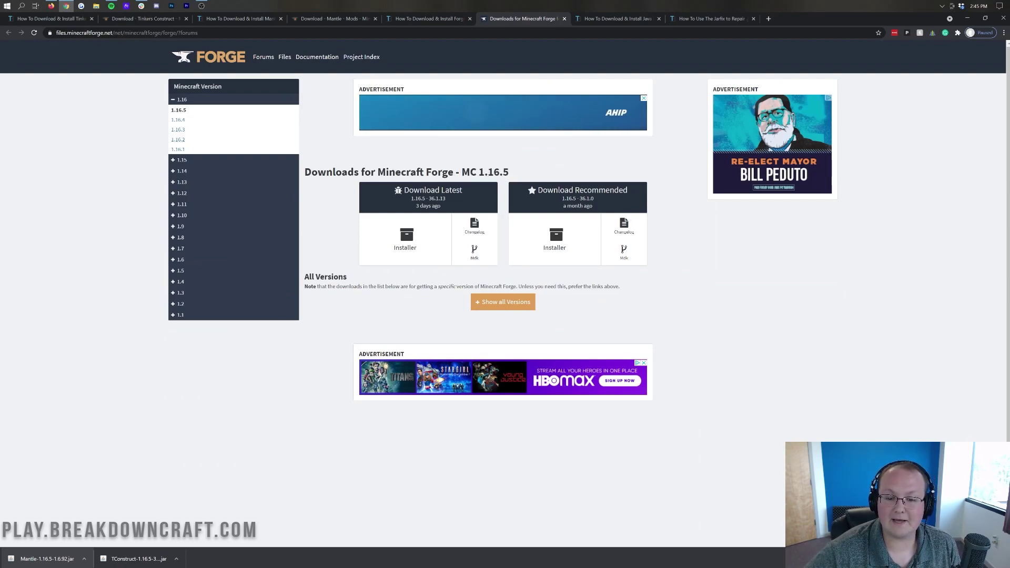
drag(462, 172, 511, 172)
click(511, 169)
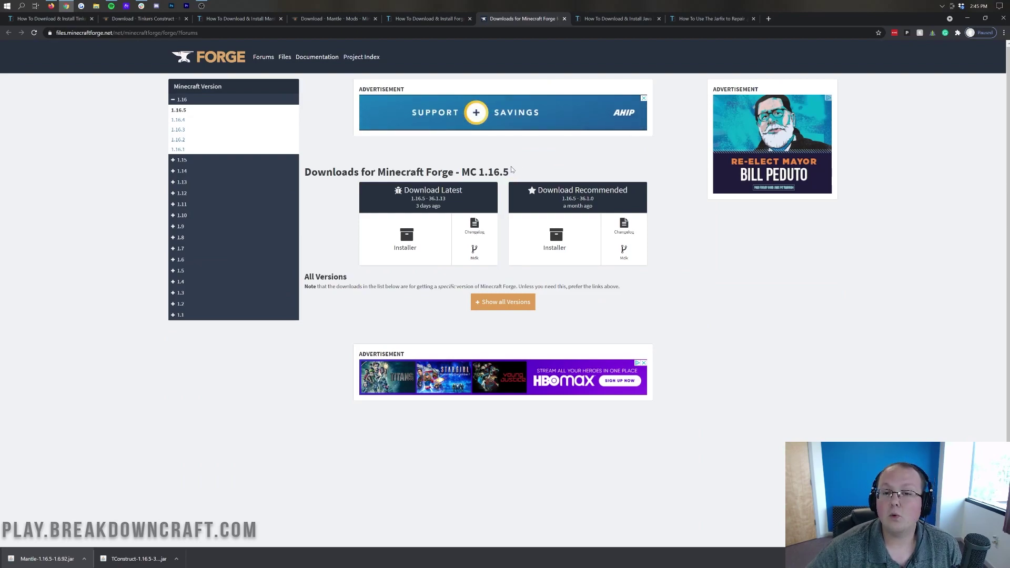
drag(508, 172, 479, 172)
click(479, 172)
click(187, 99)
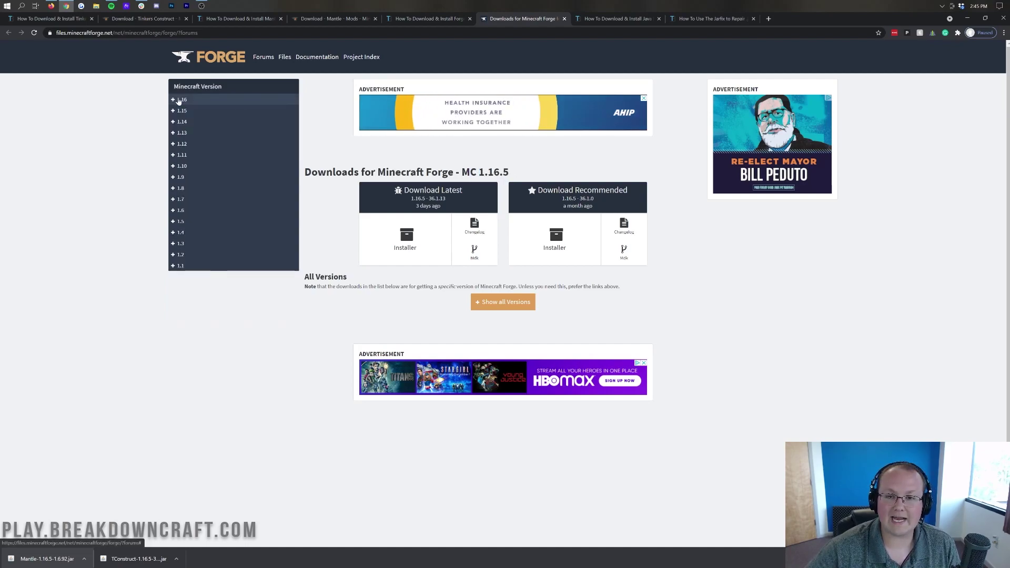
click(187, 101)
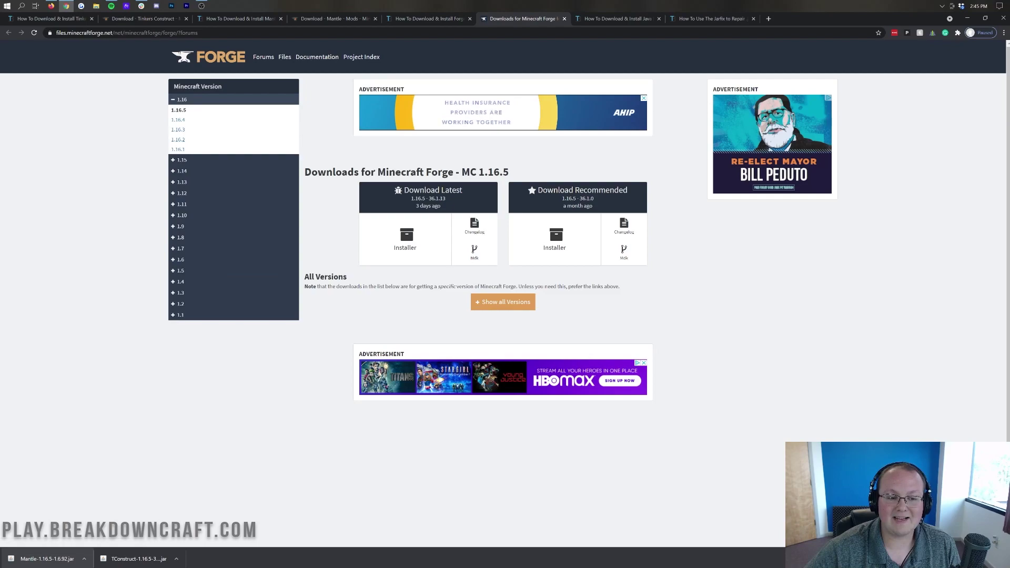
drag(460, 172, 556, 165)
click(556, 165)
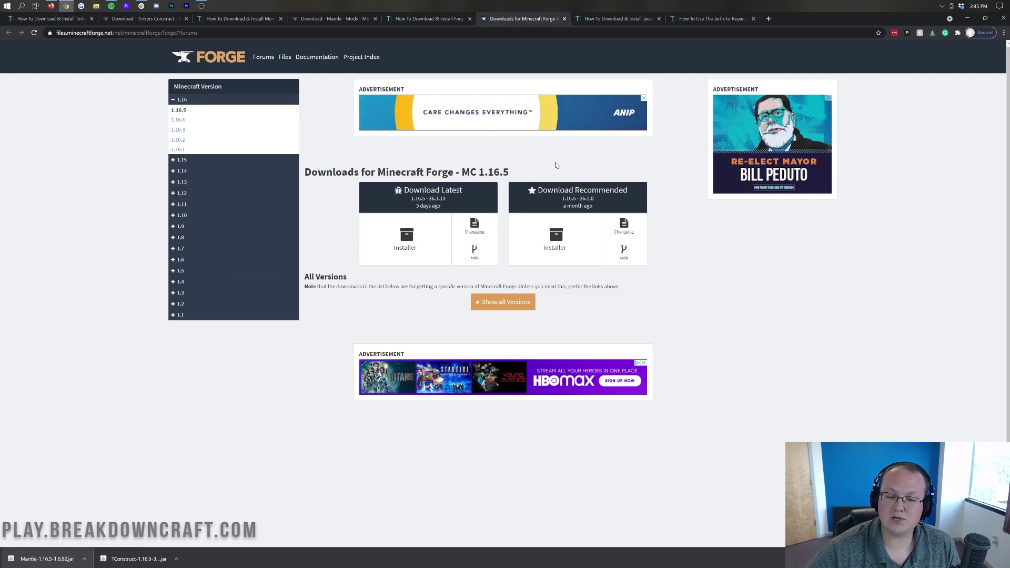
click(411, 250)
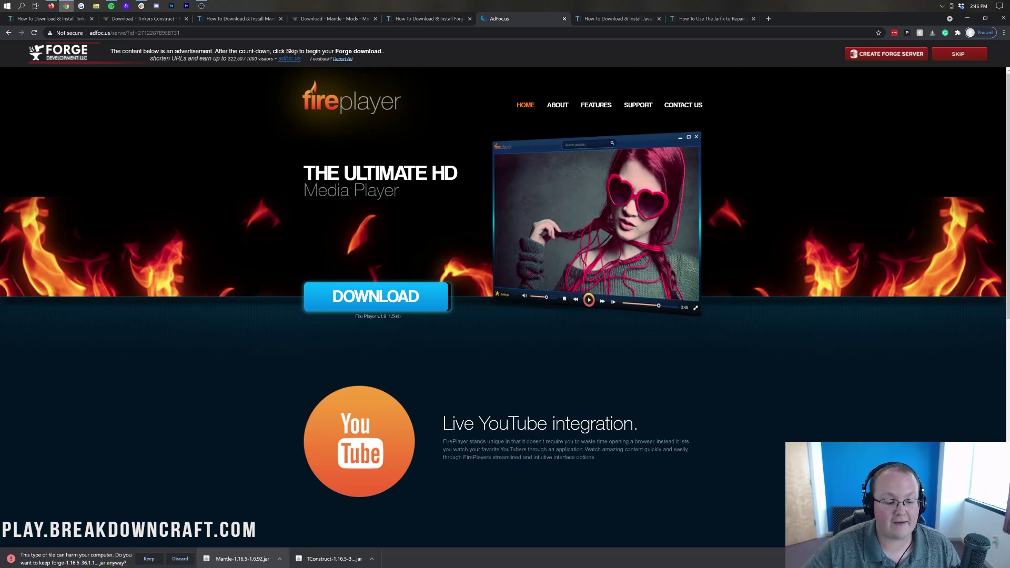
Step: Keep the flagged Forge installer jar and close the adfoc.us ad tab
click(141, 561)
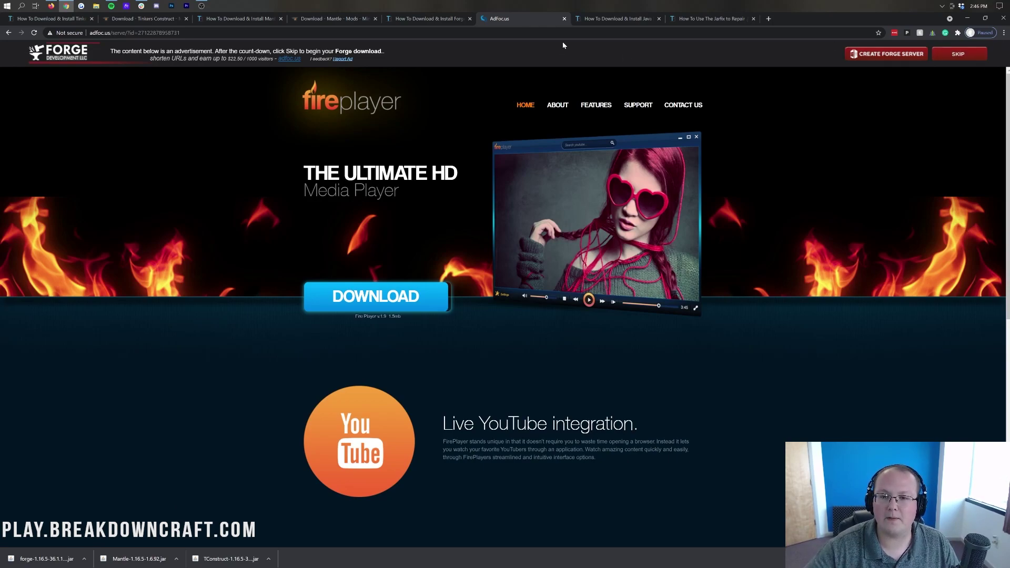
click(564, 18)
click(531, 18)
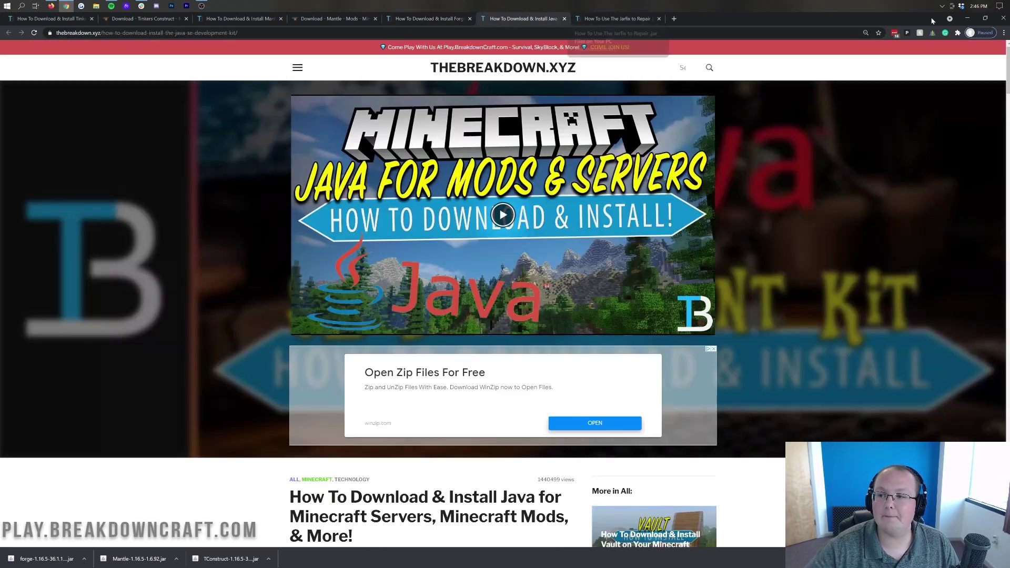
Step: Minimize Chrome and group the TConstruct, Mantle and Forge installer jars in the desktop centre
click(972, 18)
drag(21, 35, 317, 105)
drag(21, 60, 282, 95)
drag(14, 135, 397, 116)
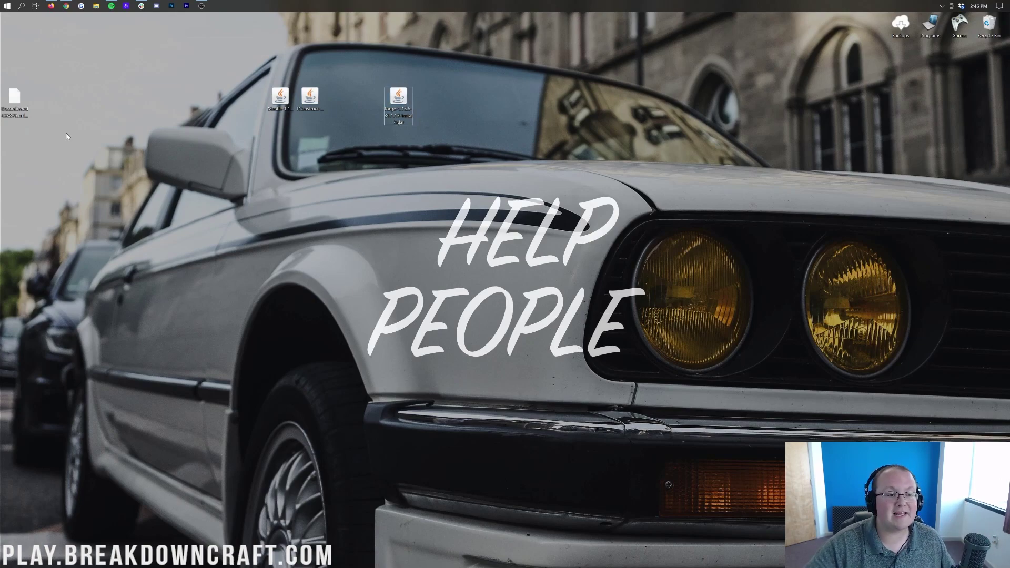
click(3, 4)
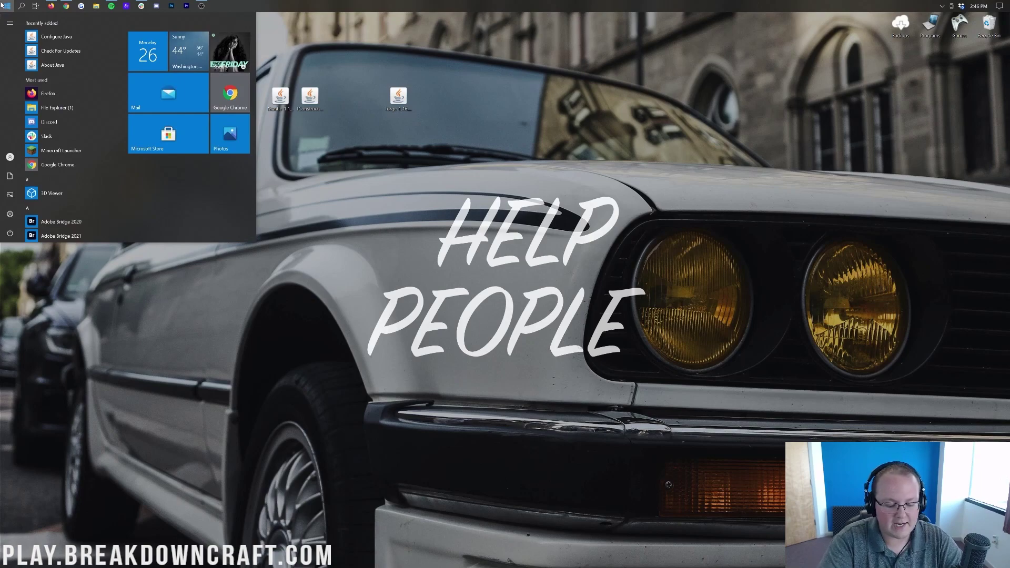
text(download)
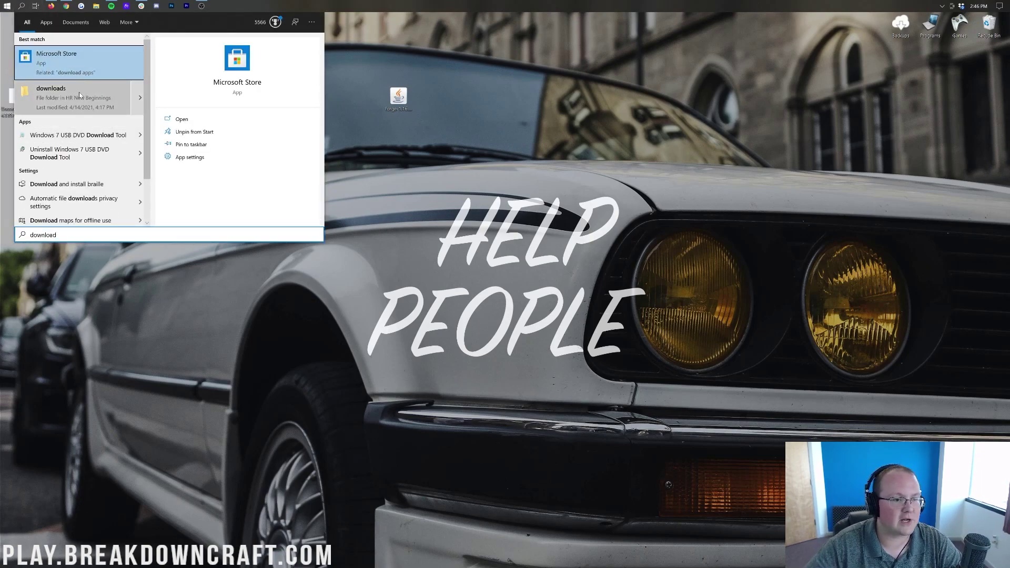
text(s)
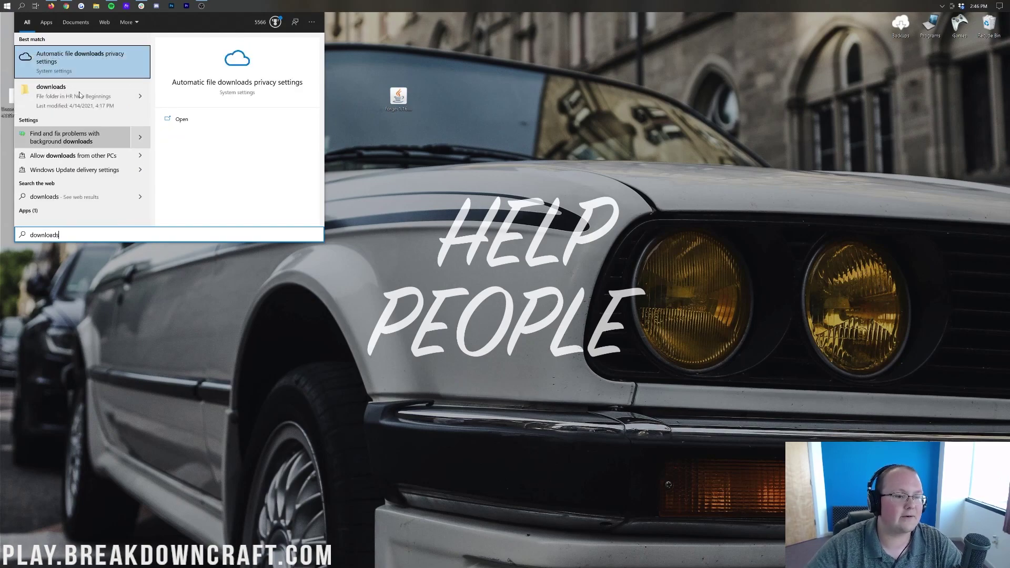
click(66, 99)
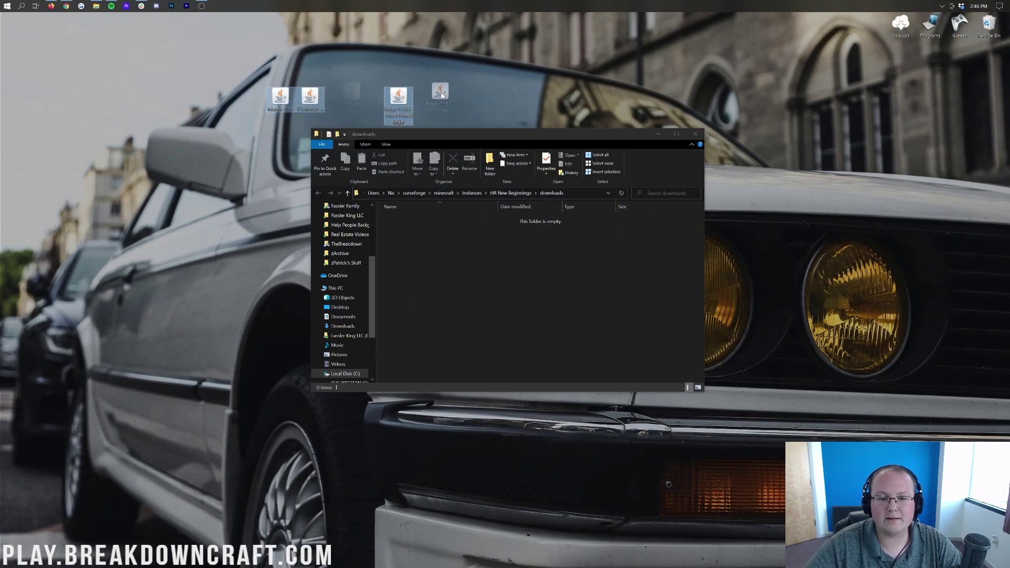
click(471, 107)
click(695, 134)
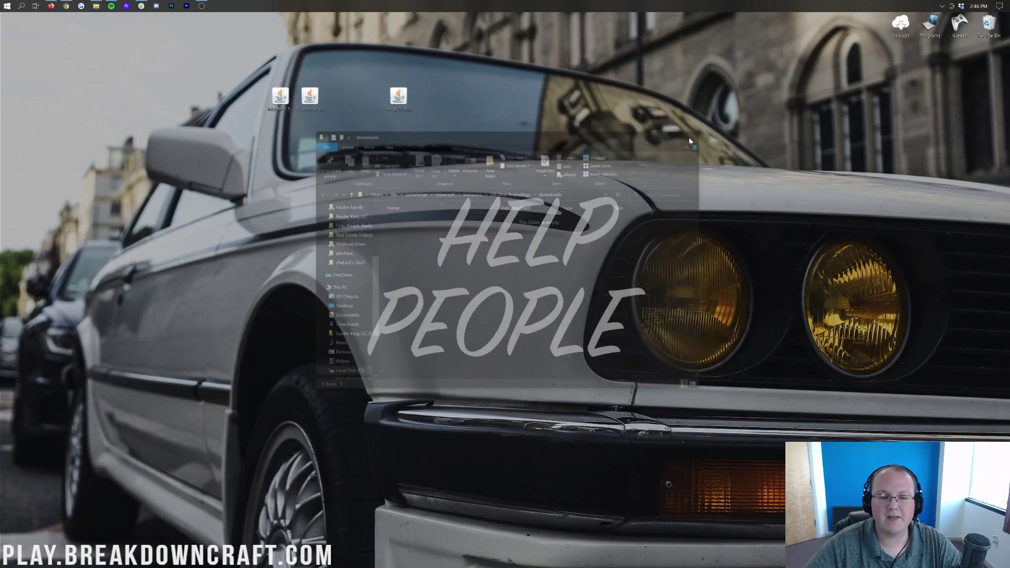
click(280, 98)
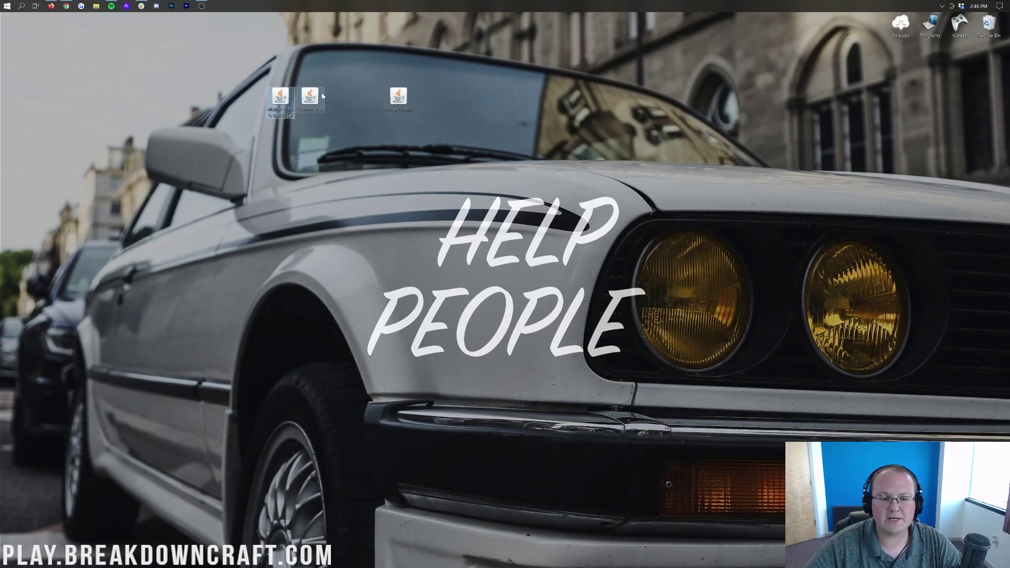
click(399, 97)
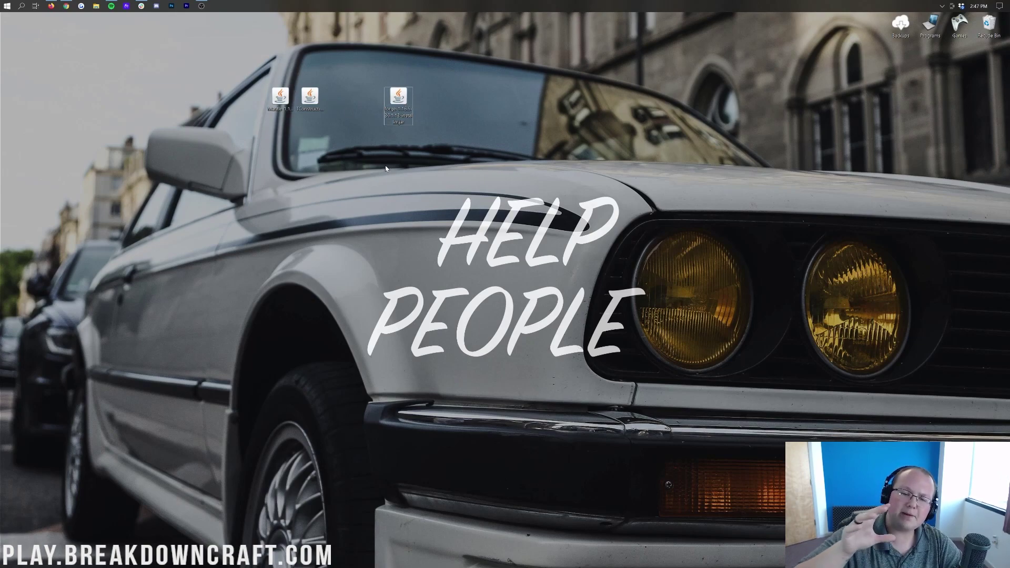
right_click(401, 97)
click(429, 146)
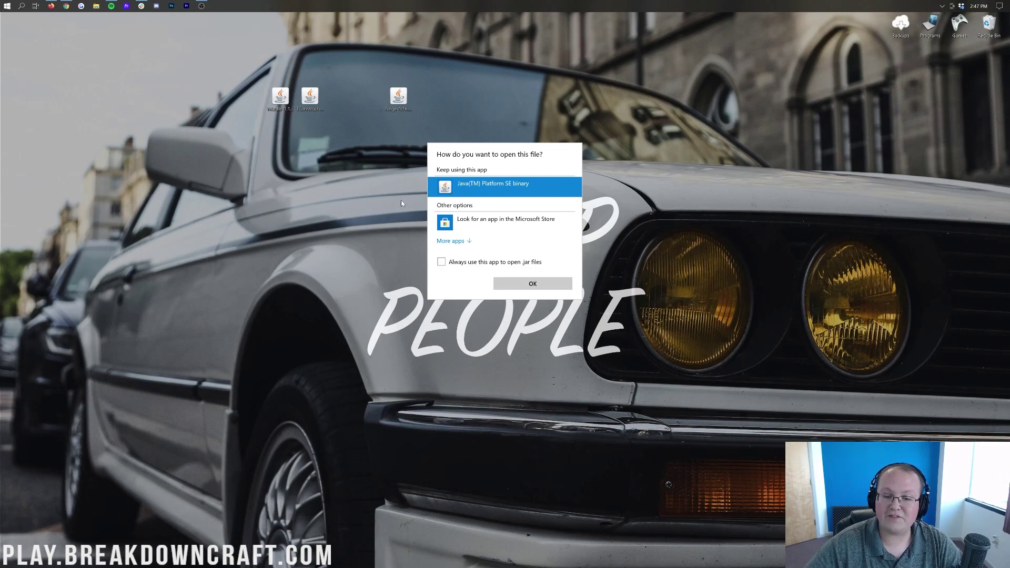
click(294, 156)
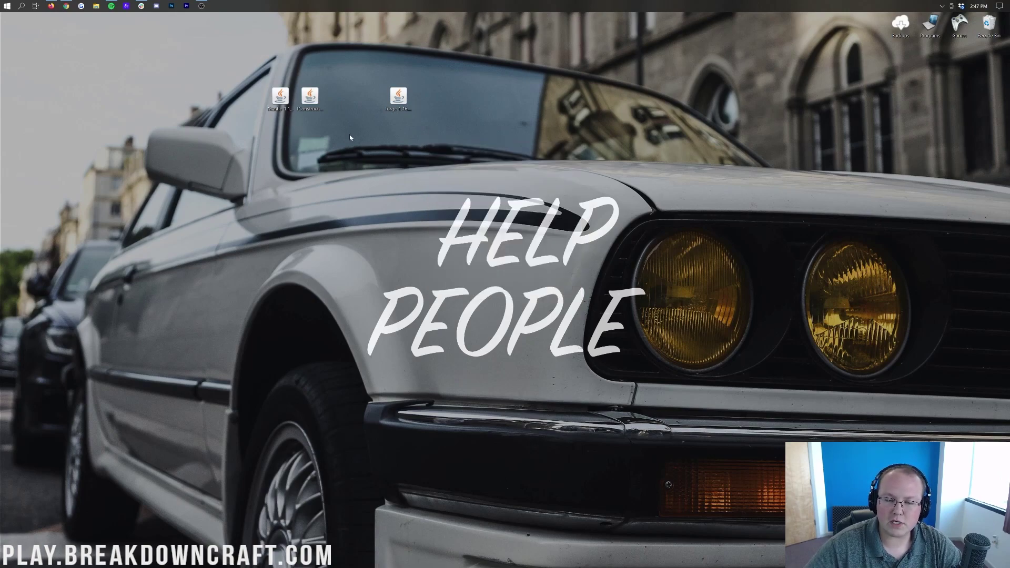
click(70, 8)
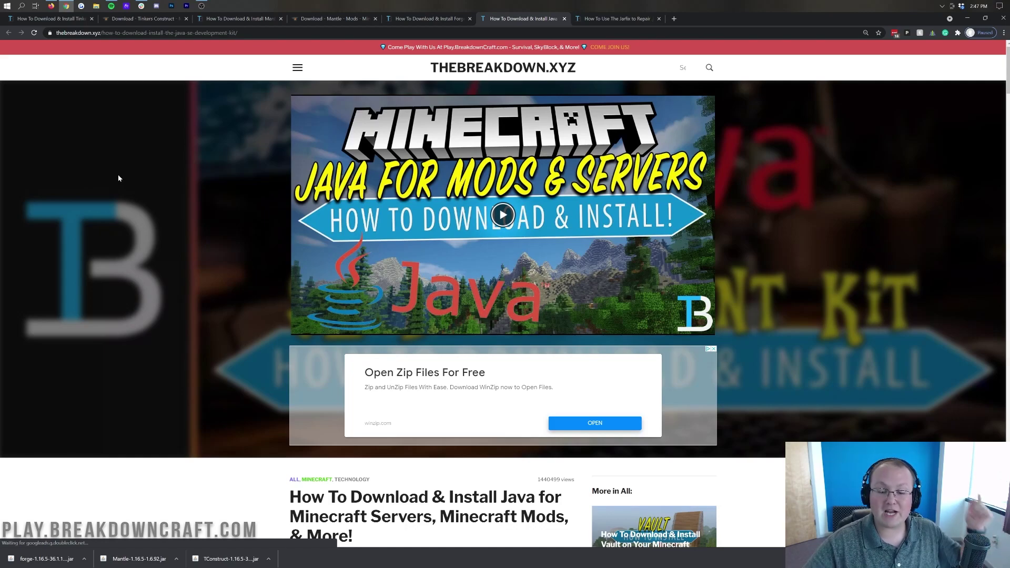
scroll(236, 245, down, 1)
scroll(235, 163, down, 15)
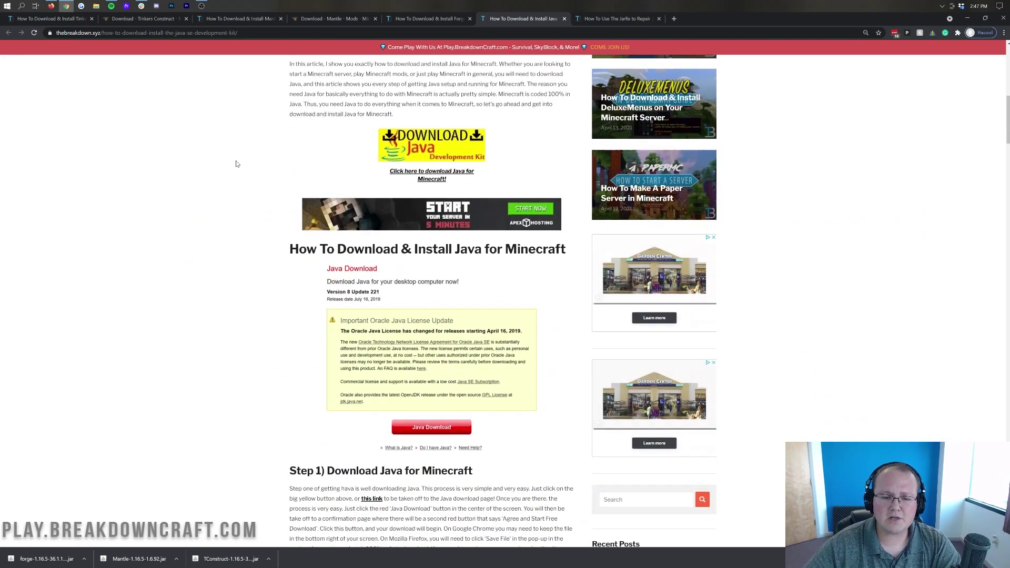
scroll(233, 137, up, 15)
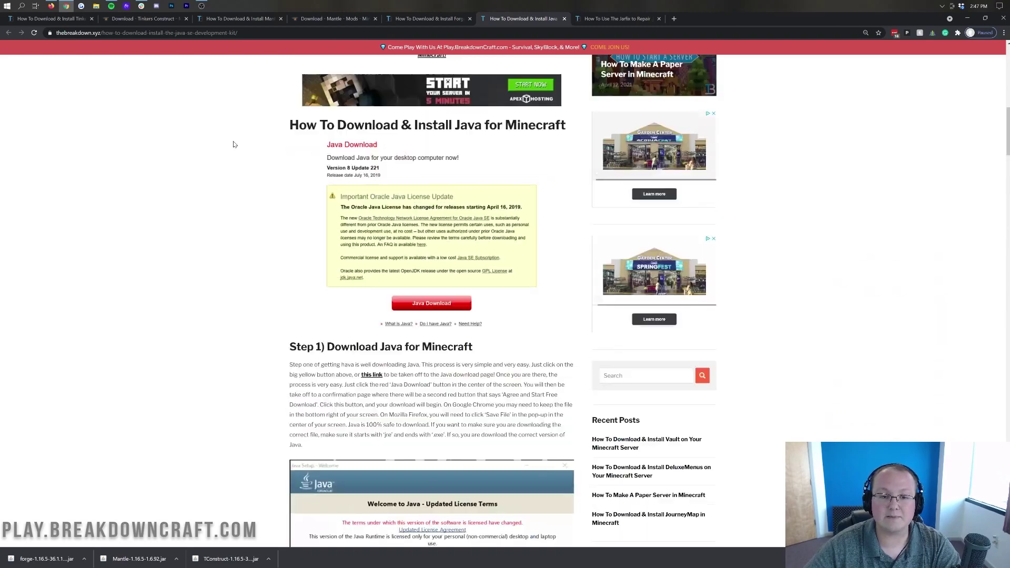
scroll(235, 141, up, 1)
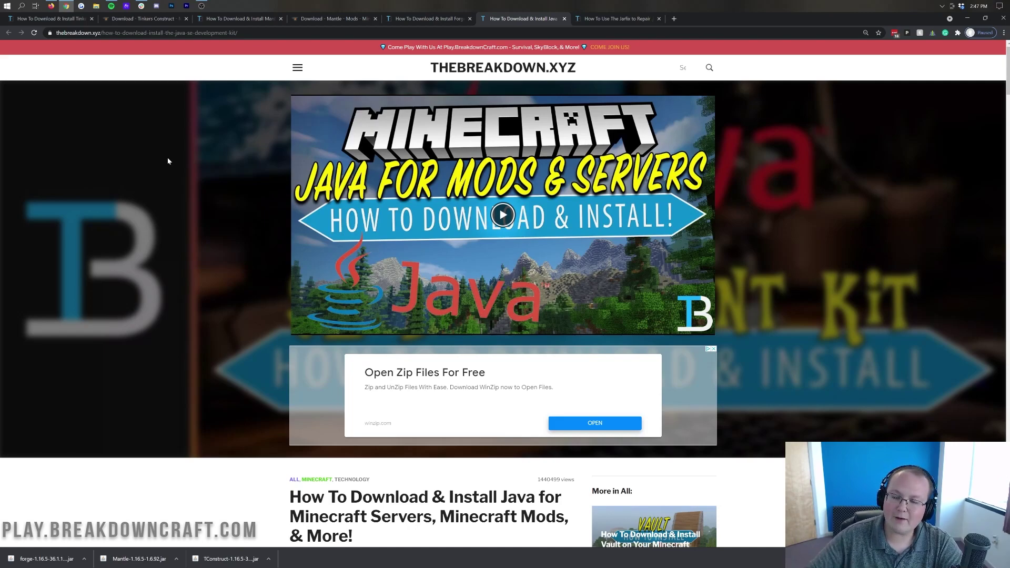
click(597, 19)
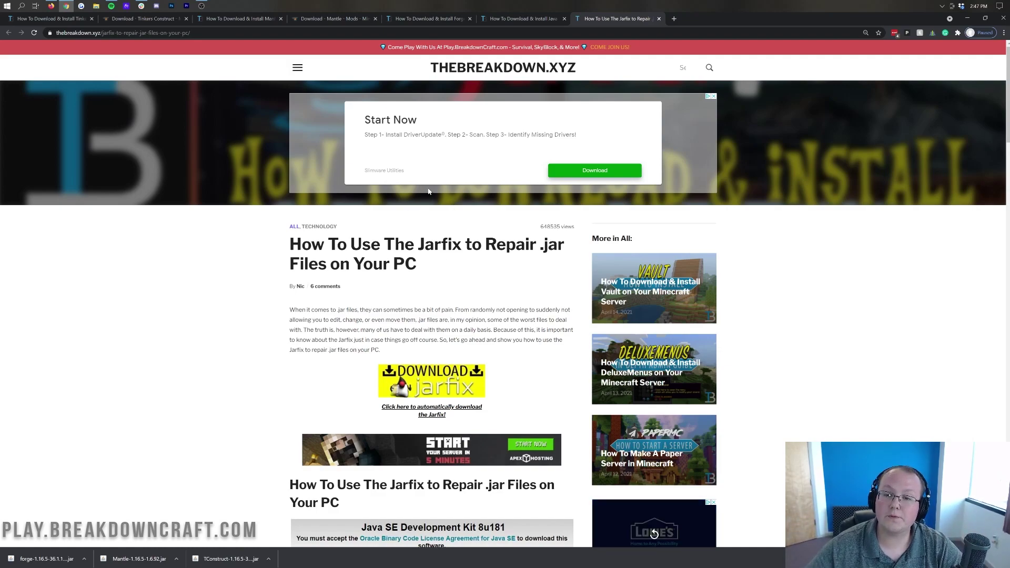
scroll(576, 283, down, 15)
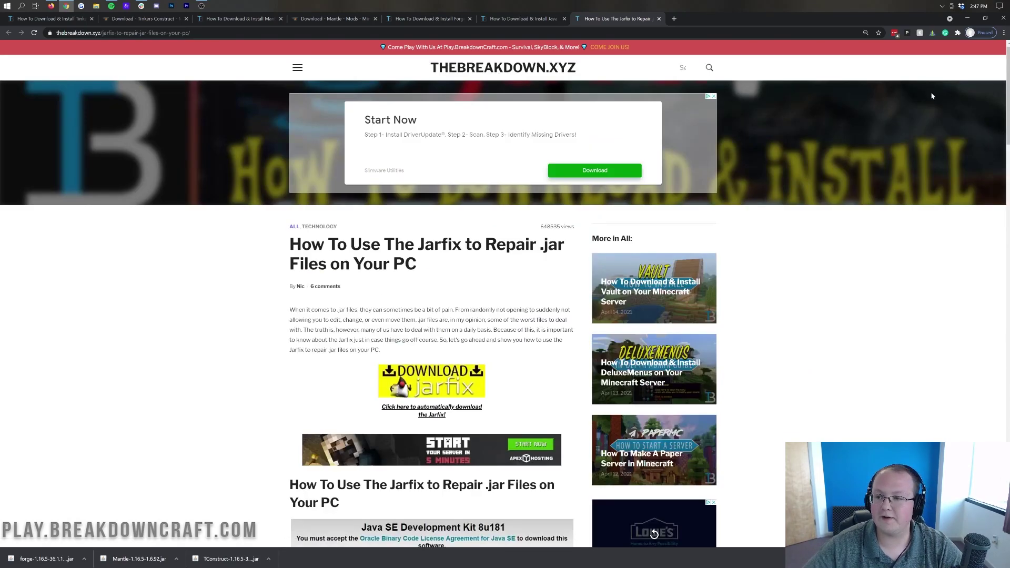
click(967, 18)
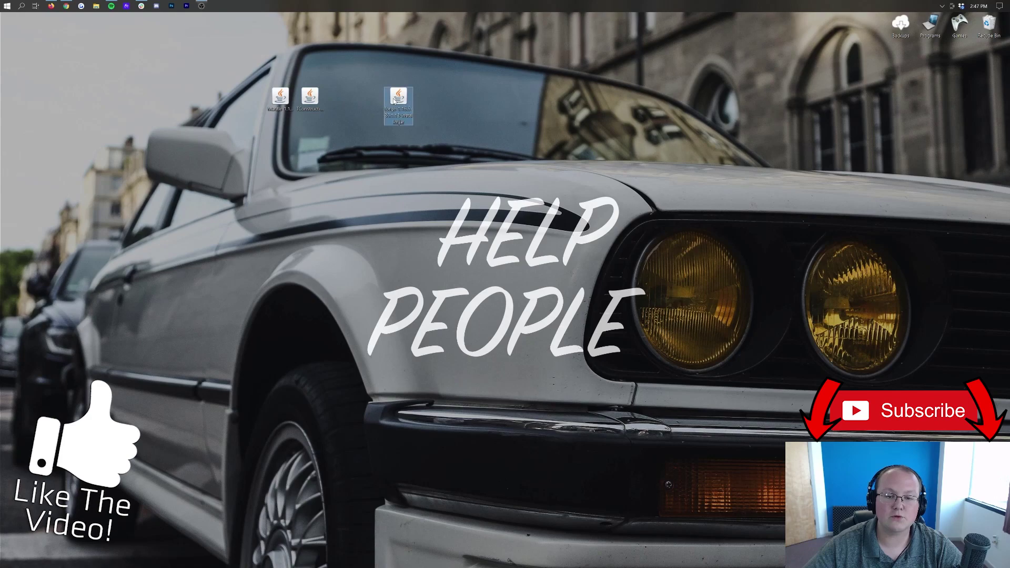
Step: Install the Forge 1.16.5-forge-36.1.13 client by opening the jar with Java, then recycle the installer
right_click(396, 99)
click(427, 147)
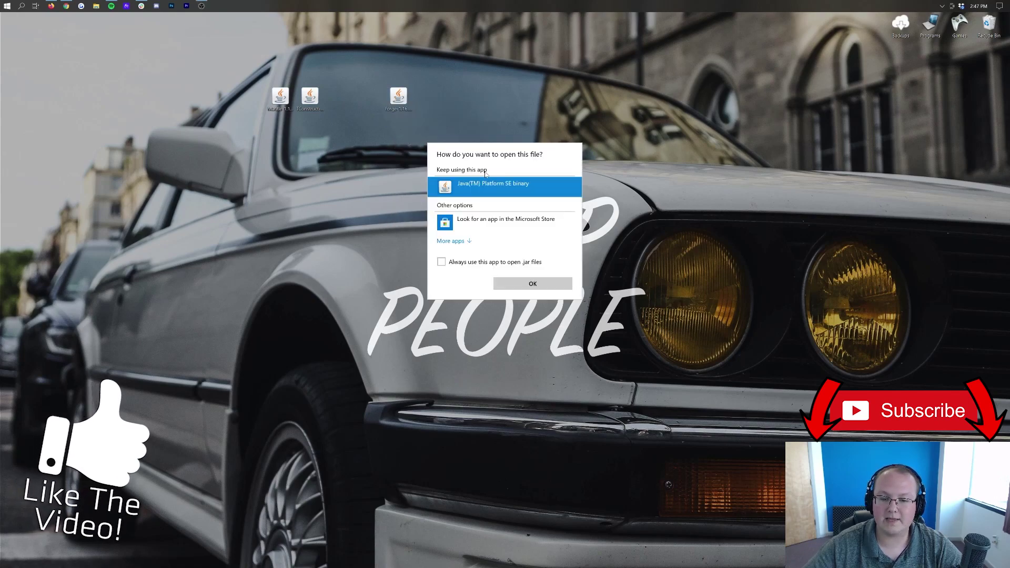
click(536, 289)
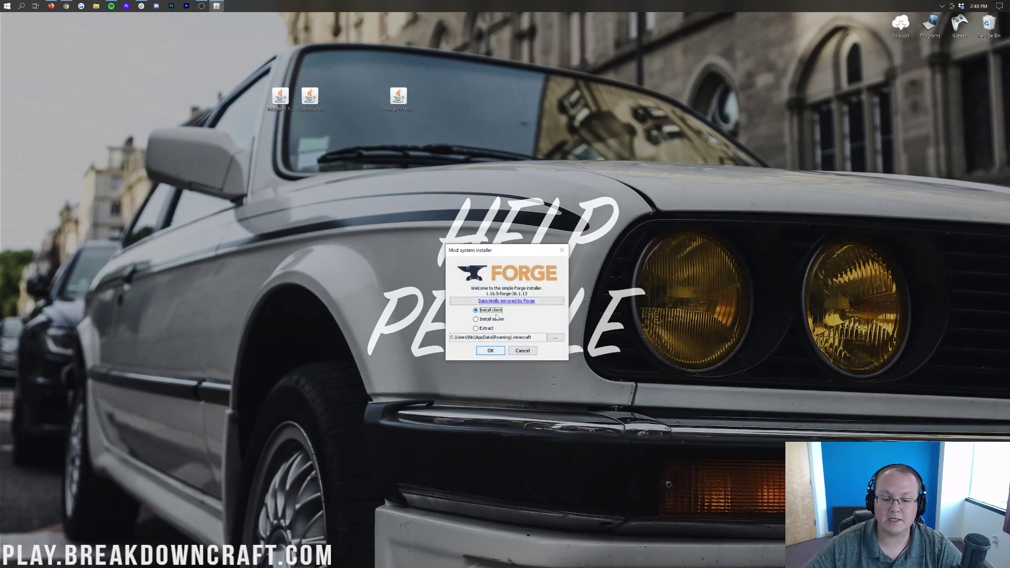
click(491, 351)
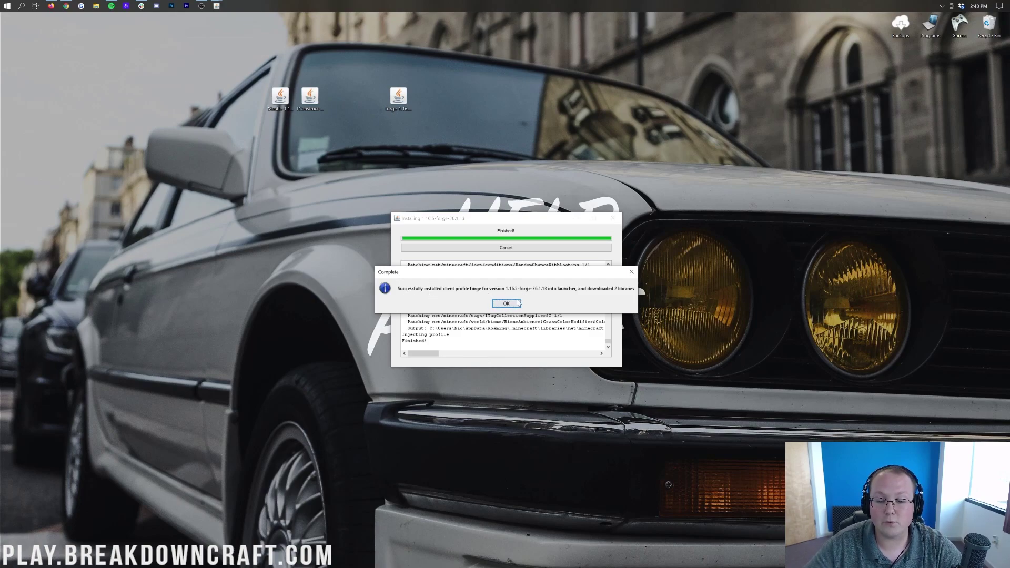
click(516, 305)
drag(403, 109, 988, 23)
drag(465, 153, 487, 97)
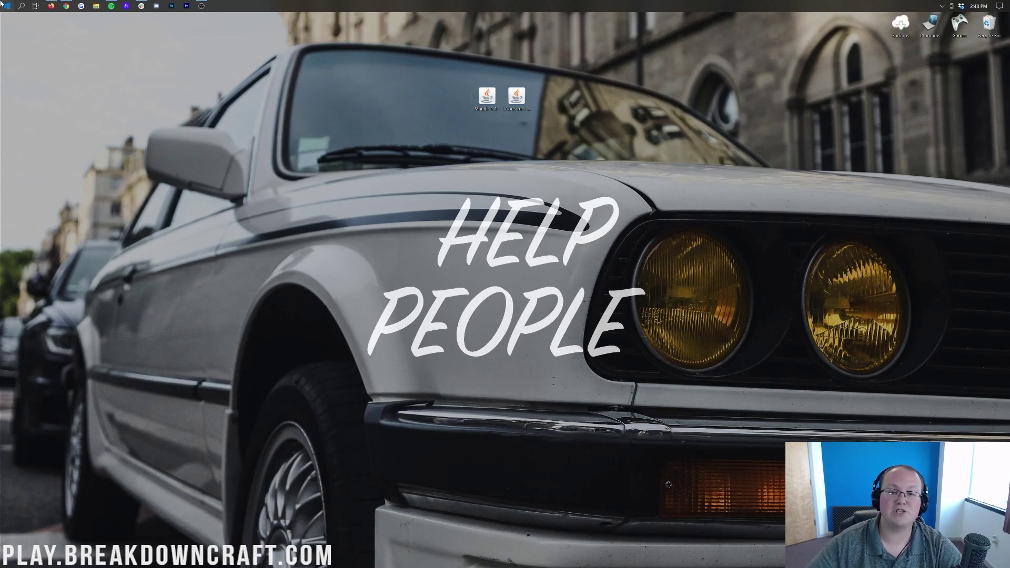
Step: Open the Minecraft Launcher and select forge 1.16.5-forge-36.1.13 as the version to play
click(7, 6)
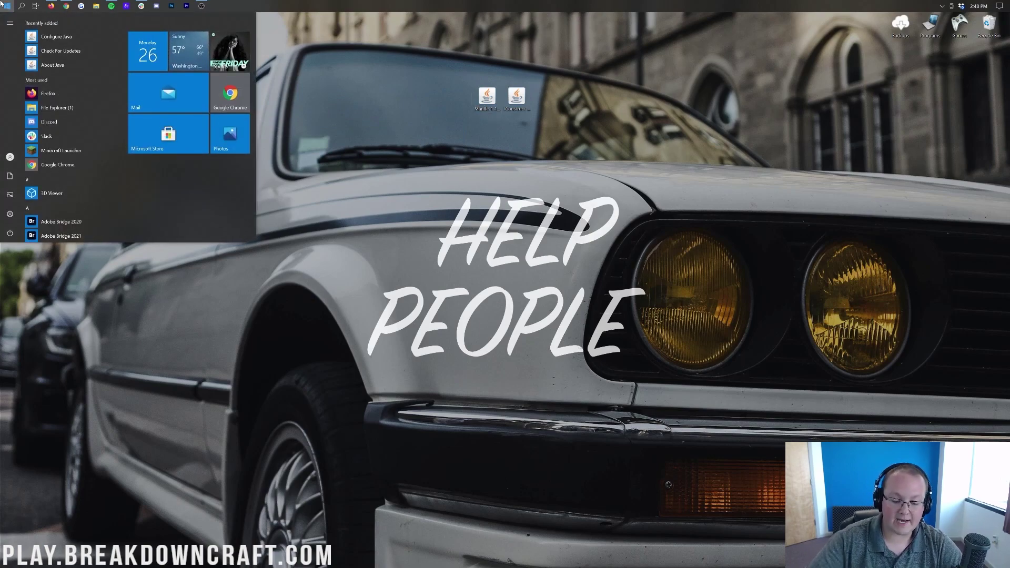
text(%appdata%)
key(Return)
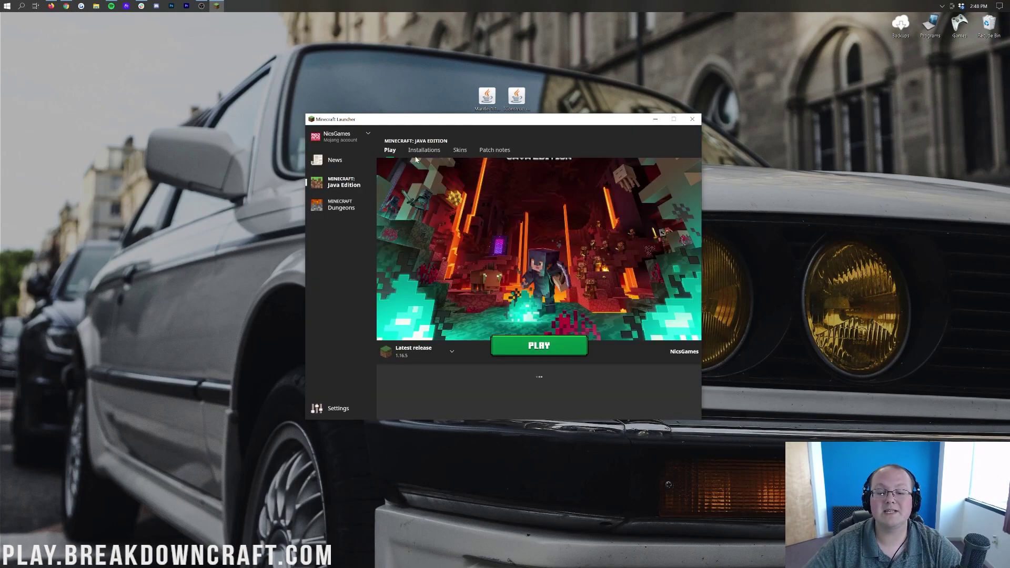
click(442, 354)
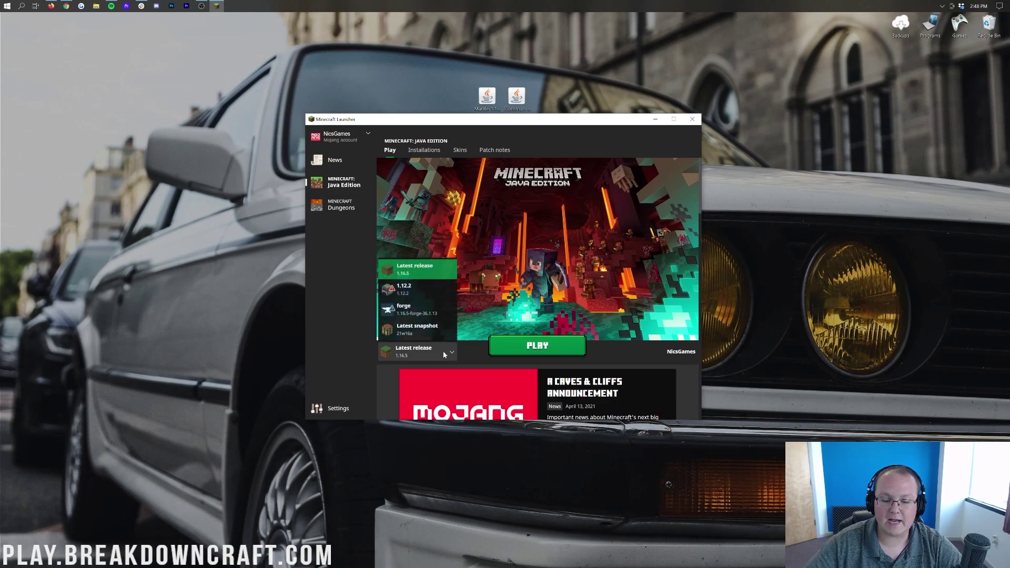
click(424, 313)
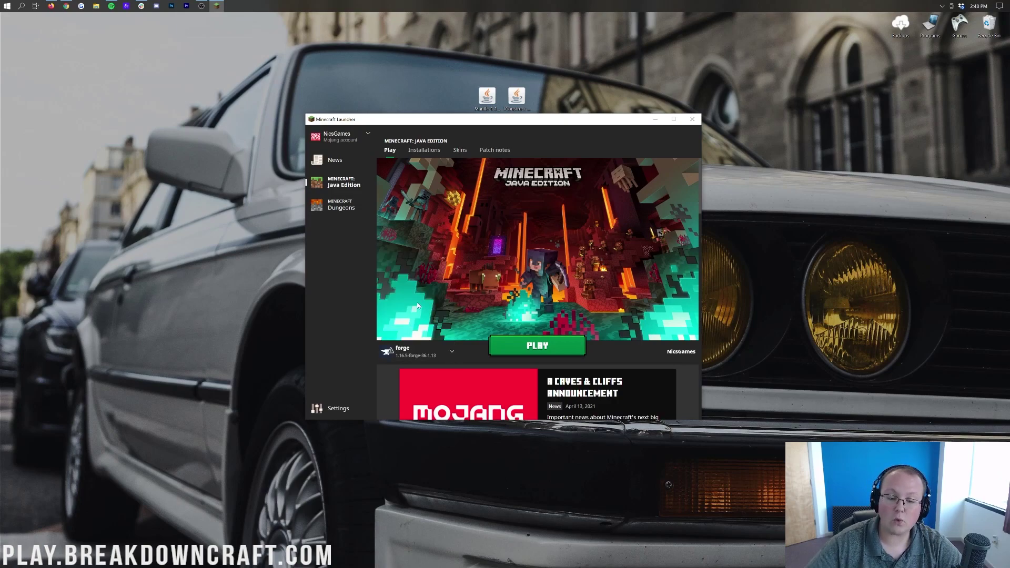
mouse_move(400, 357)
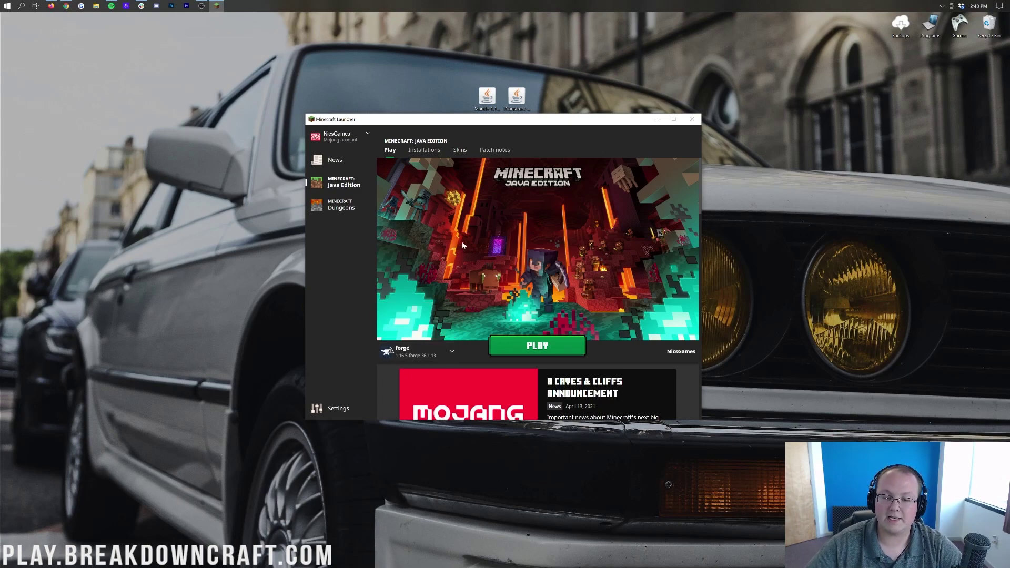
Step: Toggle the Modded filter off and back on in the Installations list
click(423, 151)
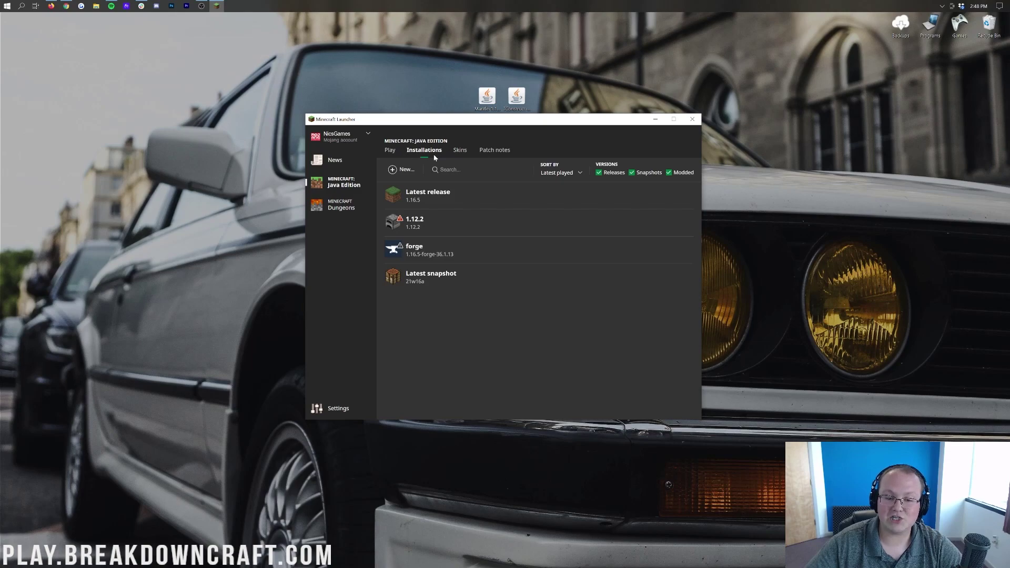
click(668, 173)
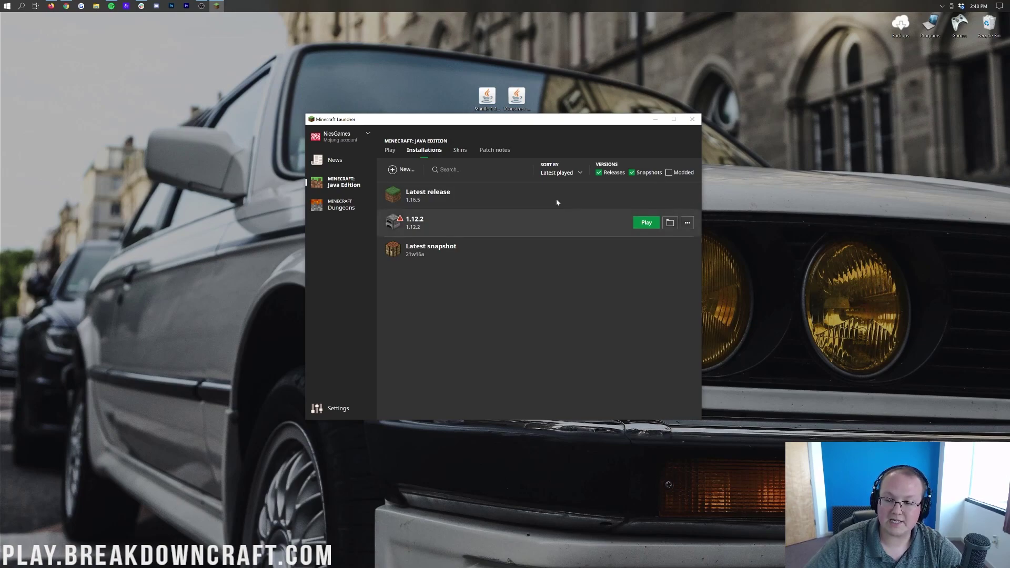
click(669, 172)
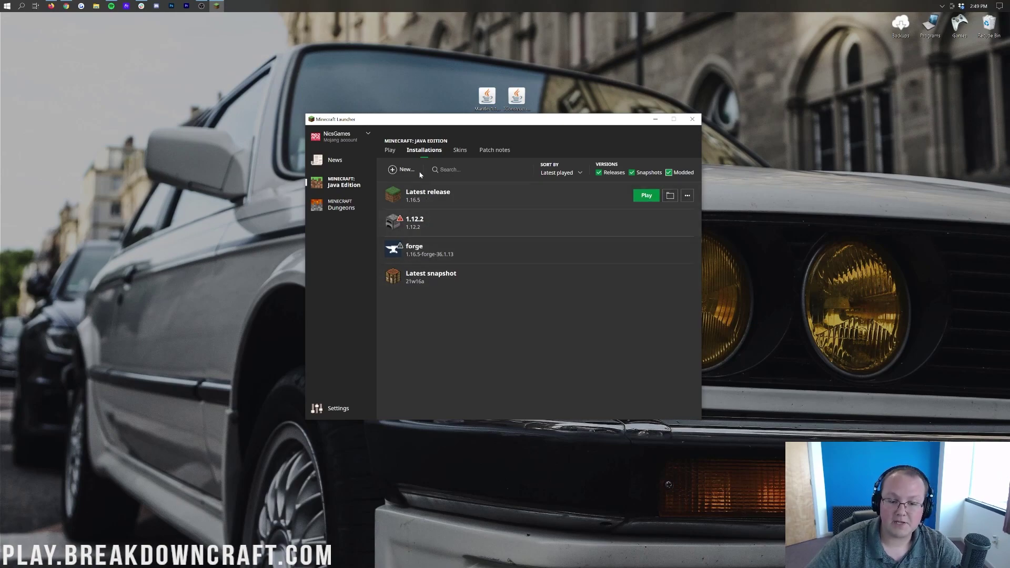
click(399, 174)
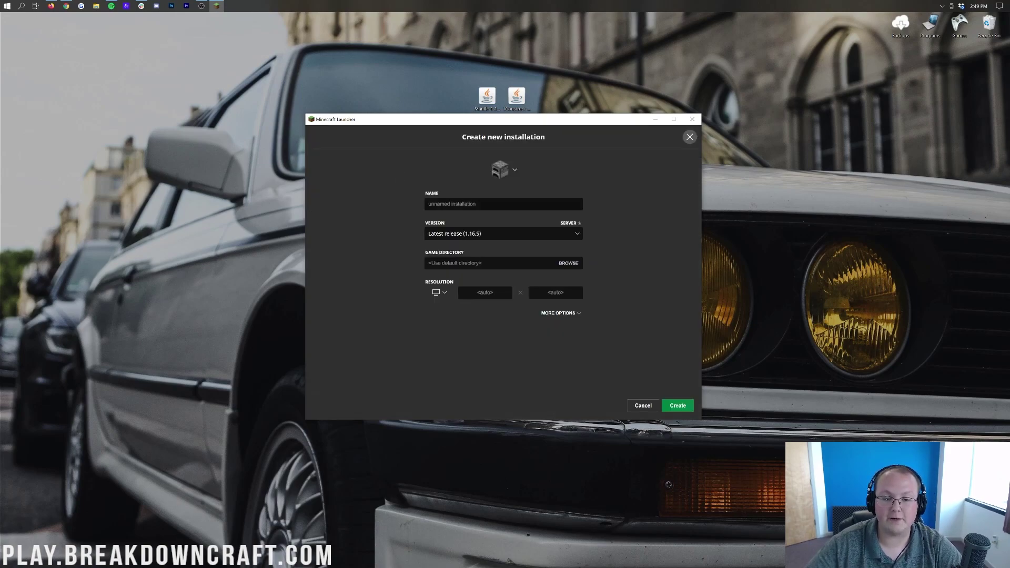
Step: Name the new installation Play.BreakdownCraft.com
text(Play)
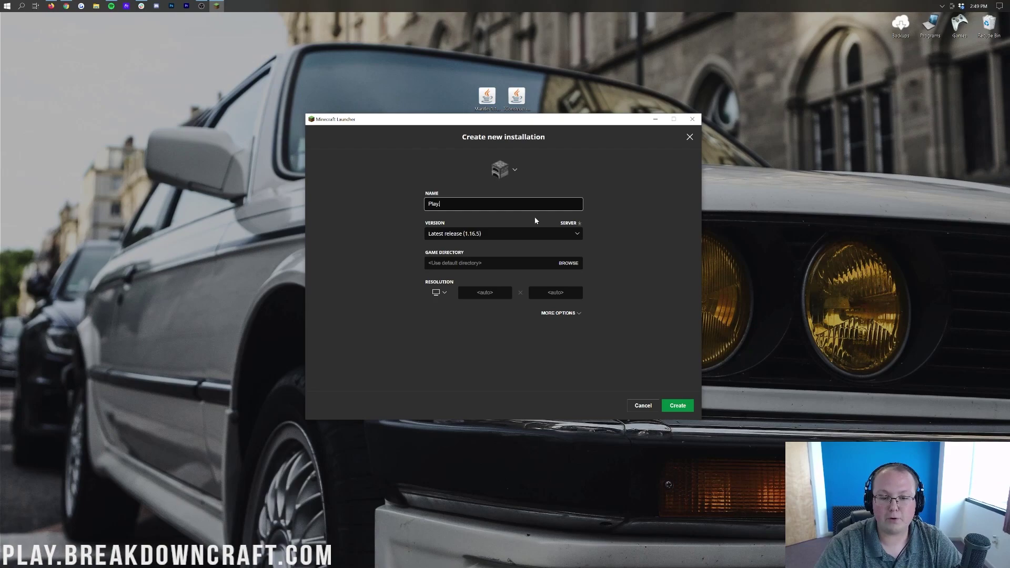
text(.BreakdownCraft.com)
key(ctrl+a)
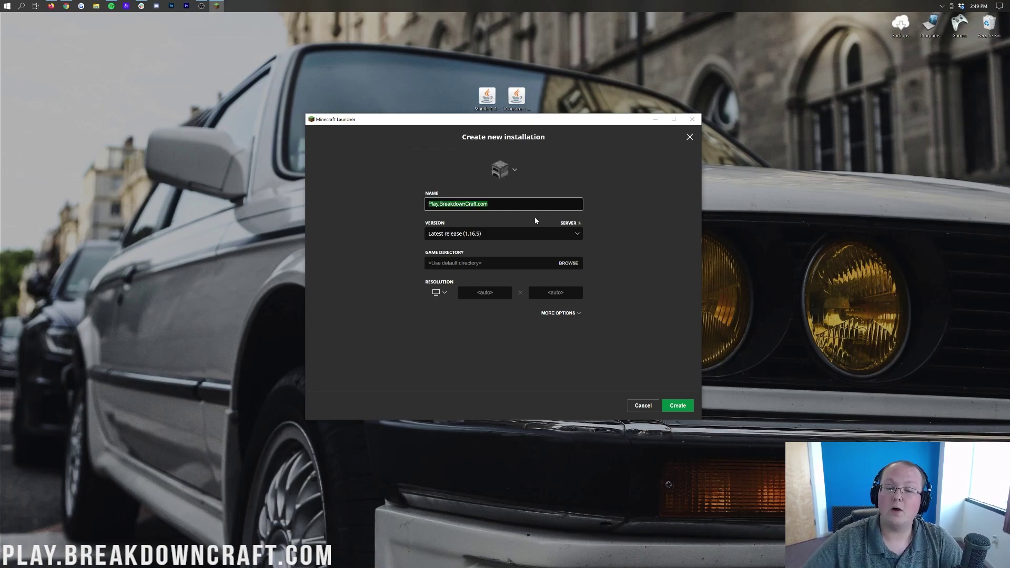
click(634, 207)
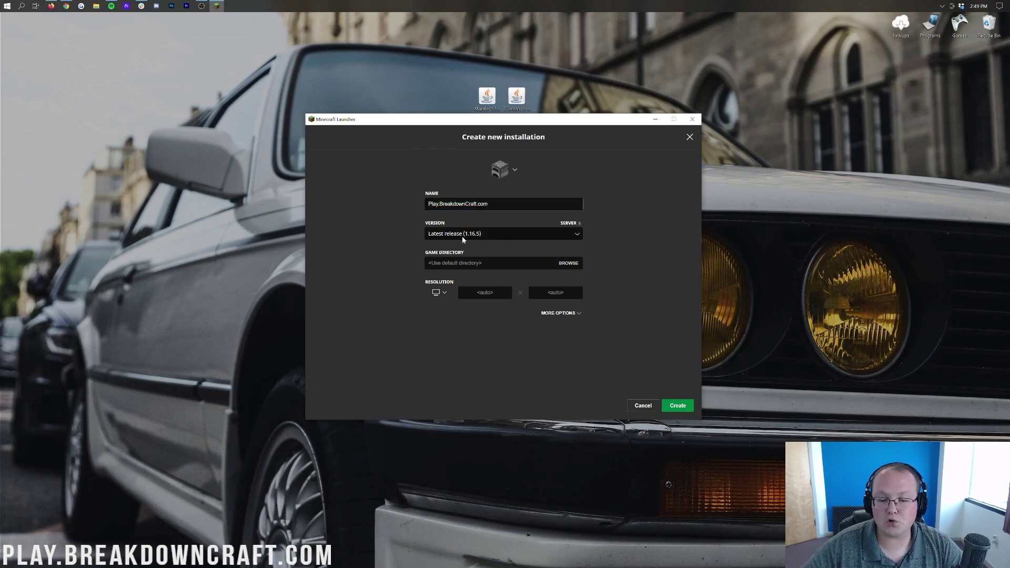
Step: Set version release 1.16.5-forge-36.1.13 and resolution 1920x1080, then create the installation
click(472, 236)
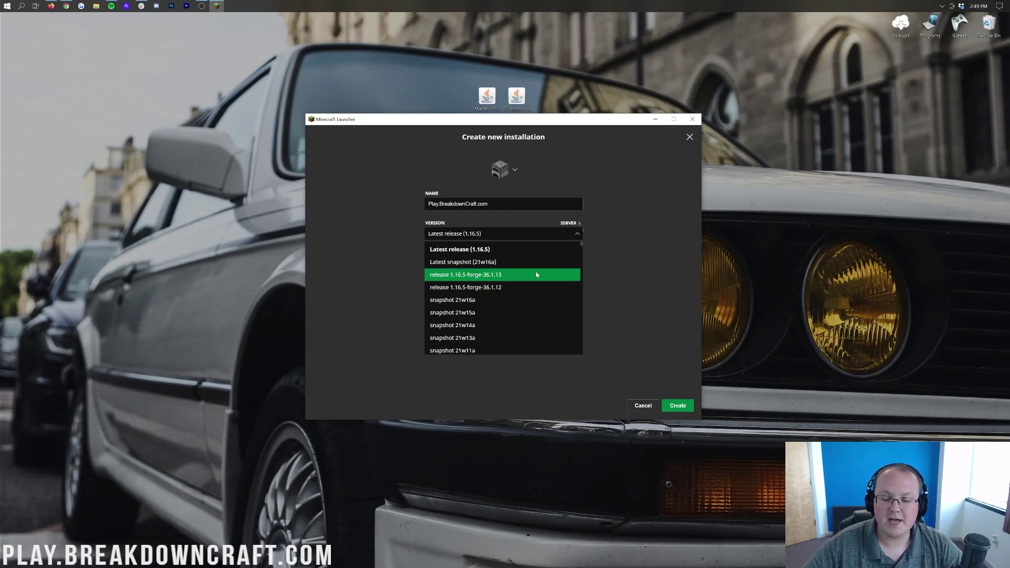
scroll(489, 280, down, 5)
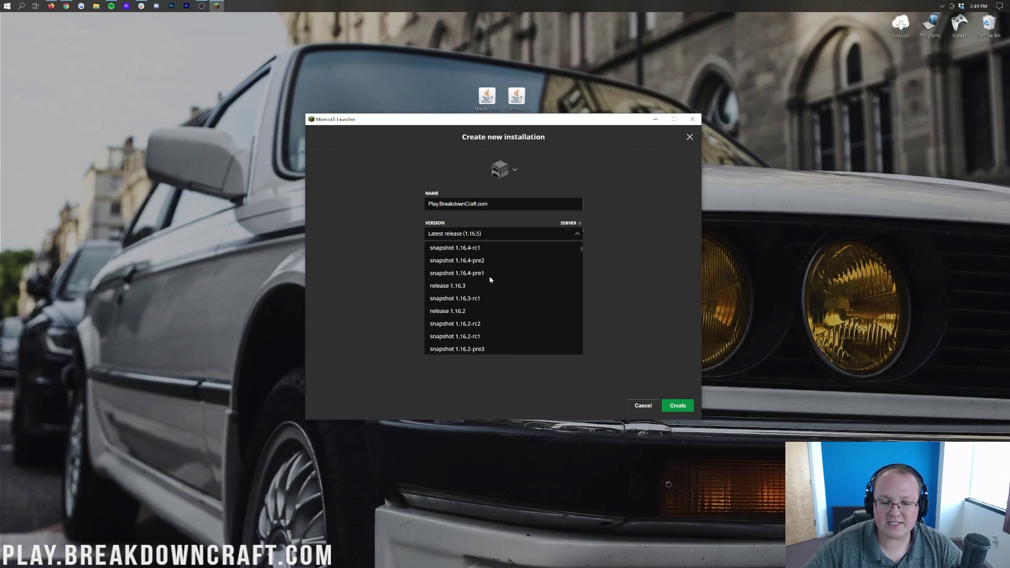
scroll(490, 278, up, 5)
click(495, 276)
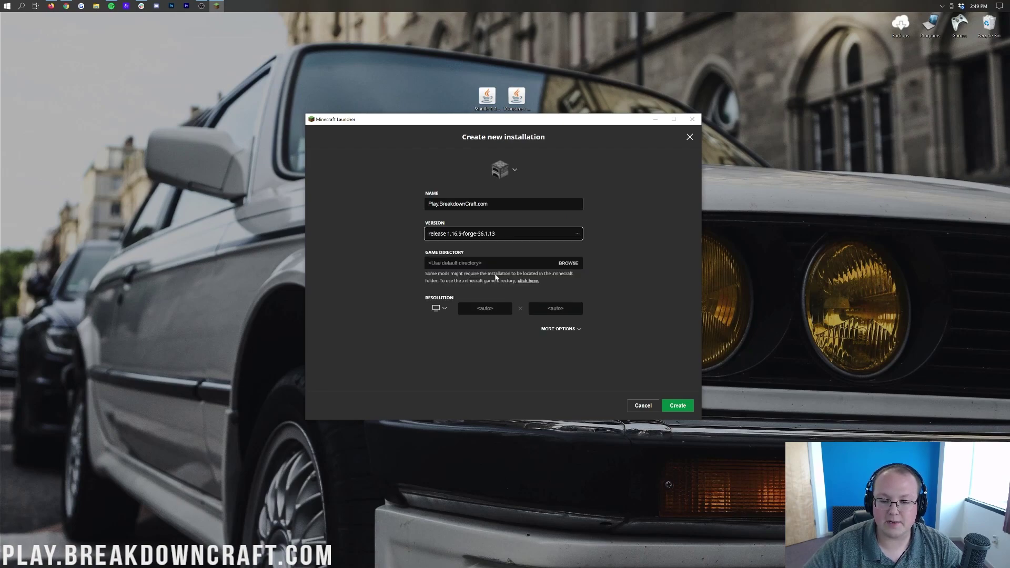
click(439, 308)
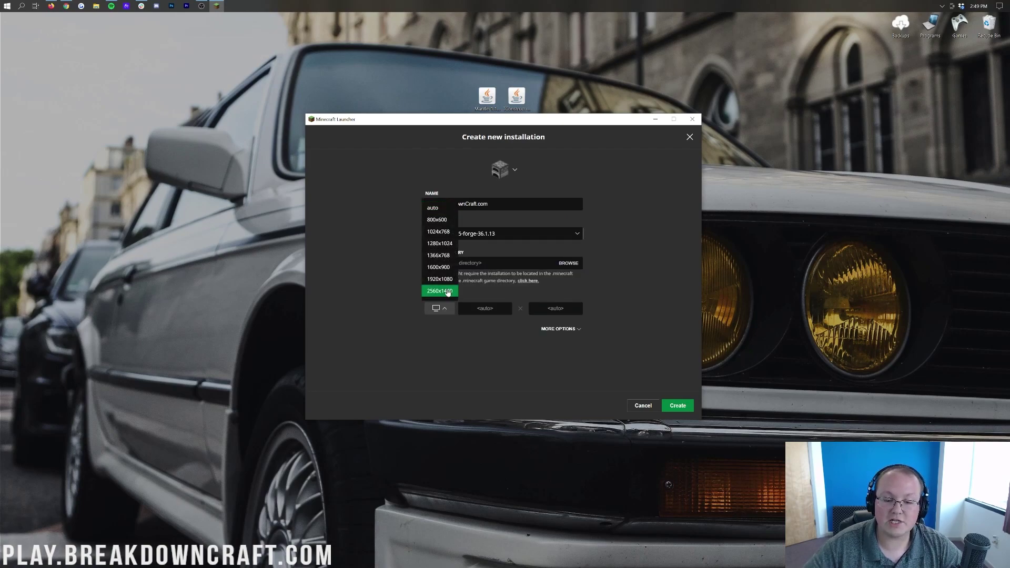
click(448, 283)
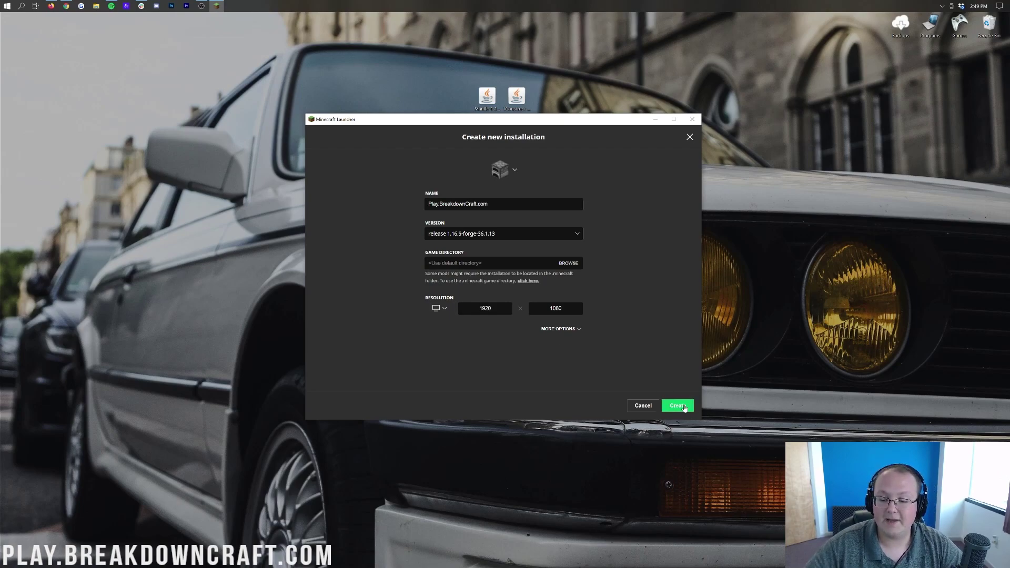
click(676, 405)
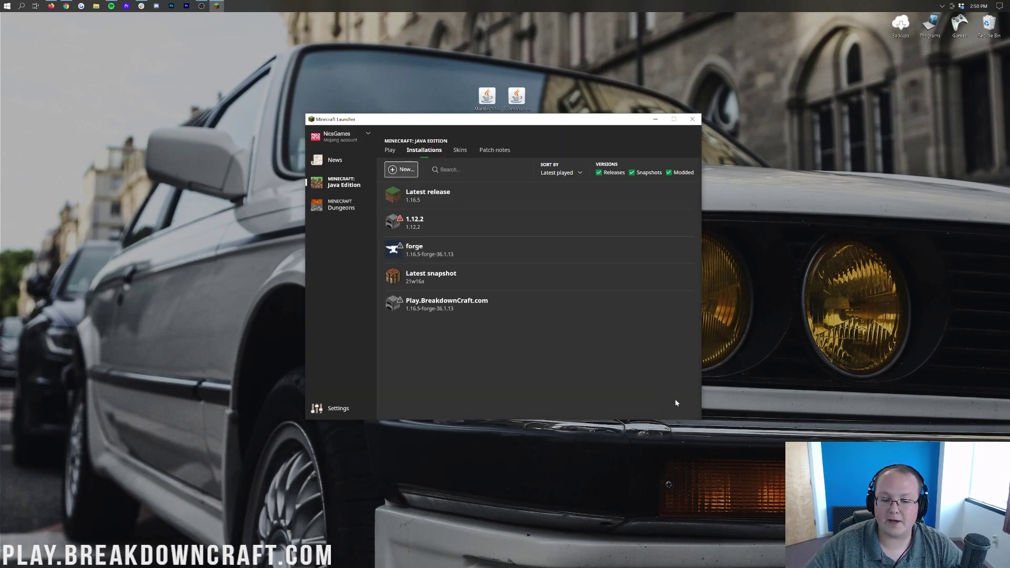
Step: Launch Play.BreakdownCraft.com, ticking 'I understand the risks' in the modded warning and continuing
mouse_move(427, 307)
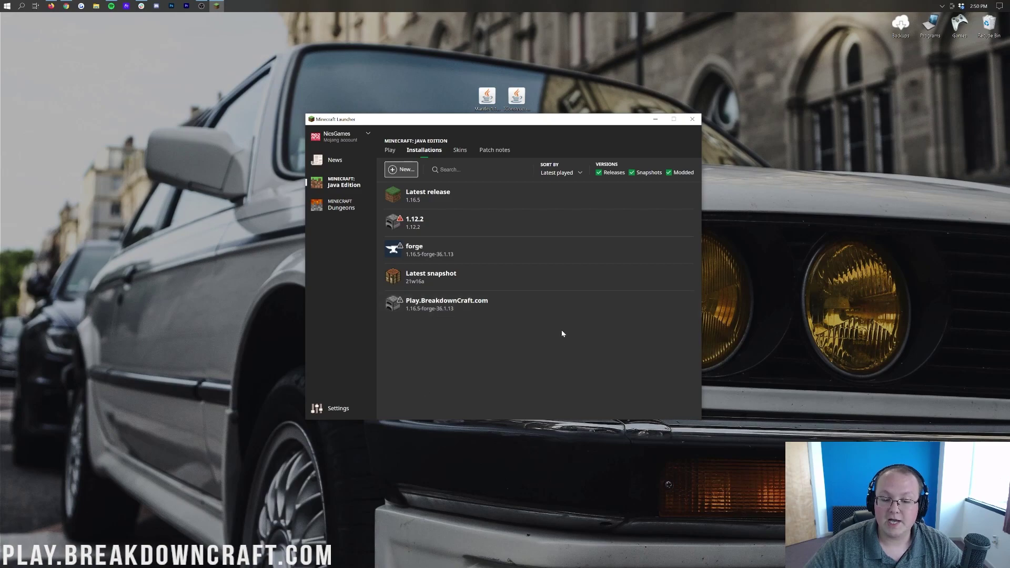
click(648, 308)
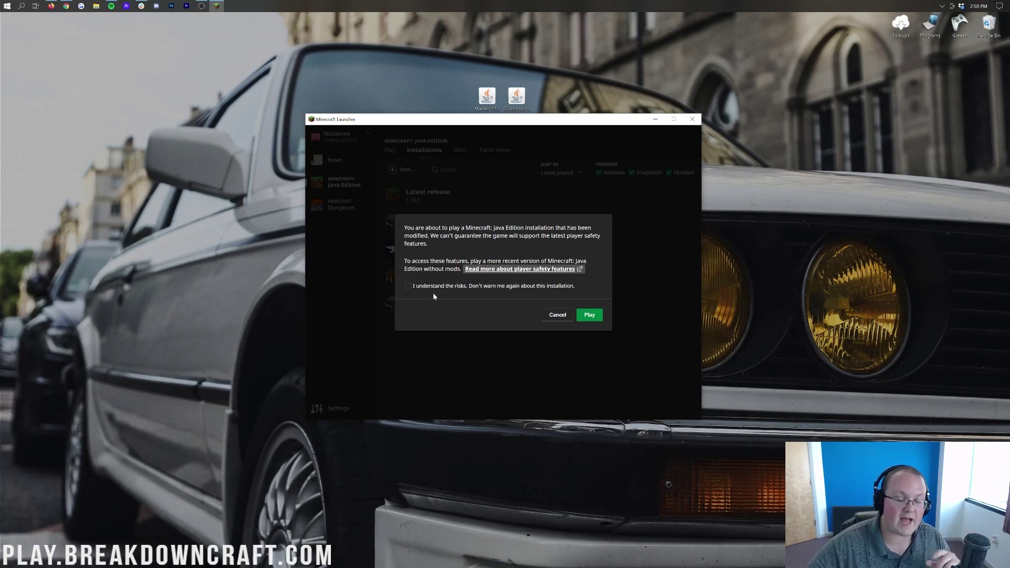
click(409, 286)
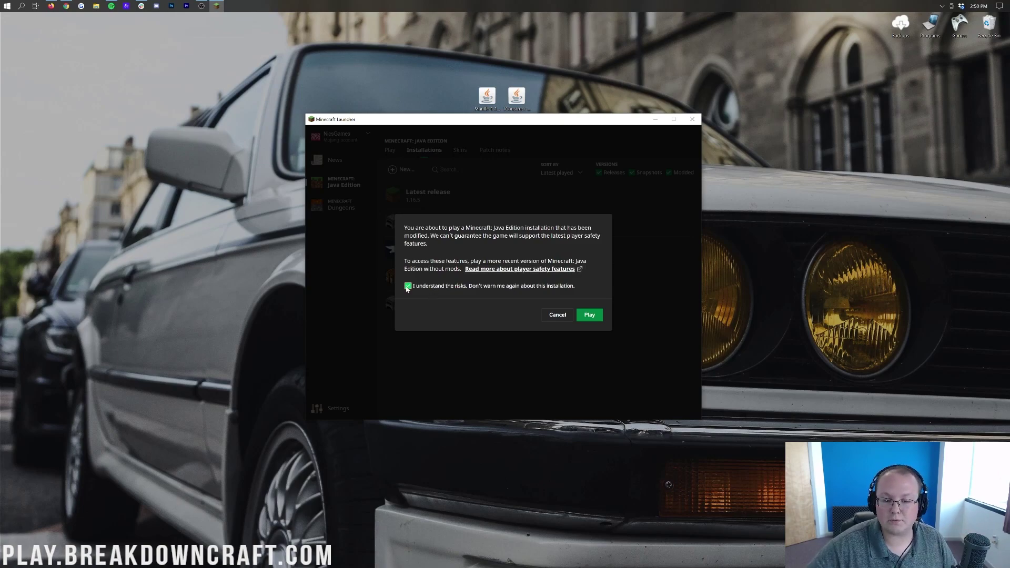
click(589, 315)
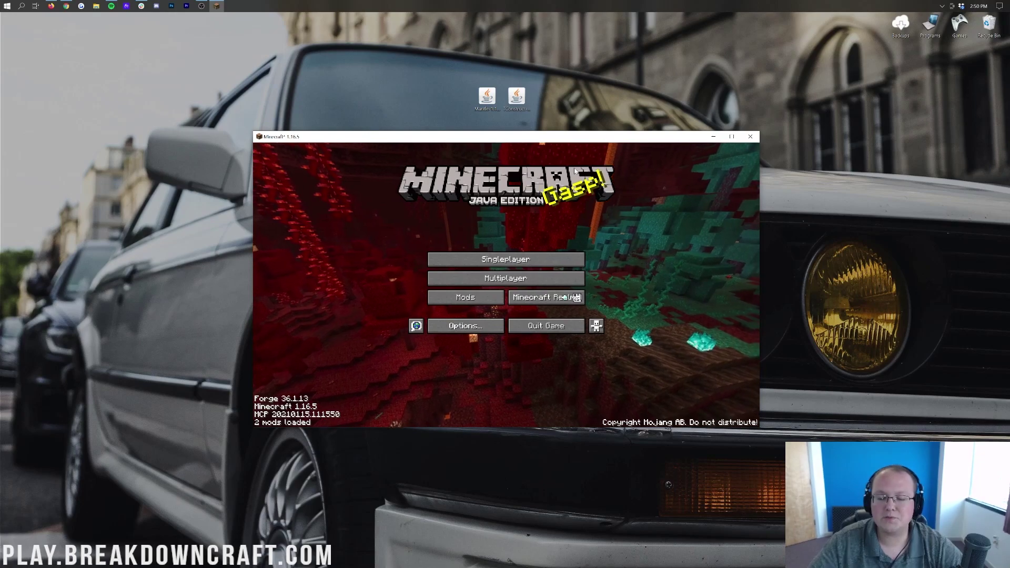
Step: Open the game's mods folder from the in-game Mods list
click(468, 296)
click(476, 415)
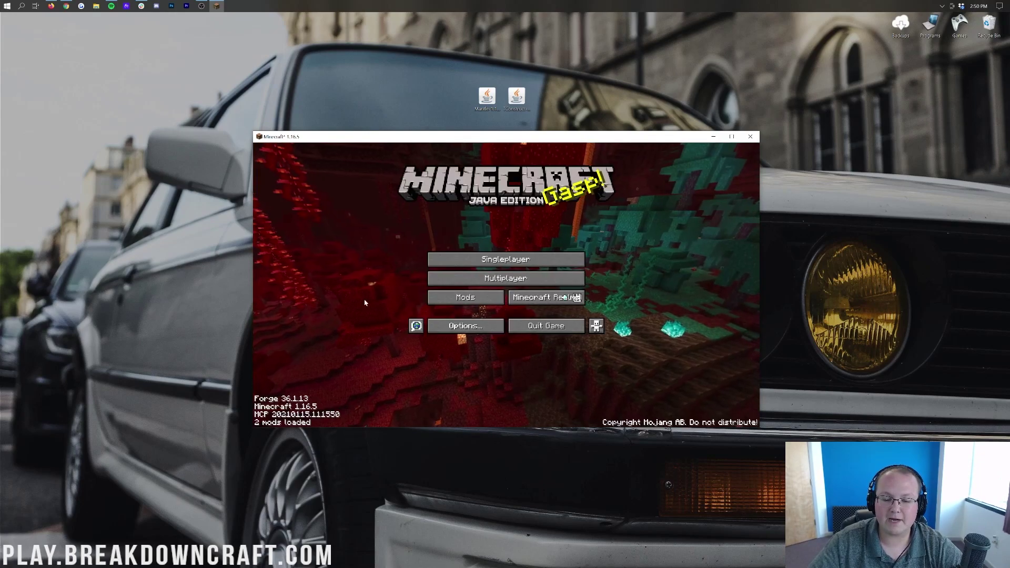
click(456, 296)
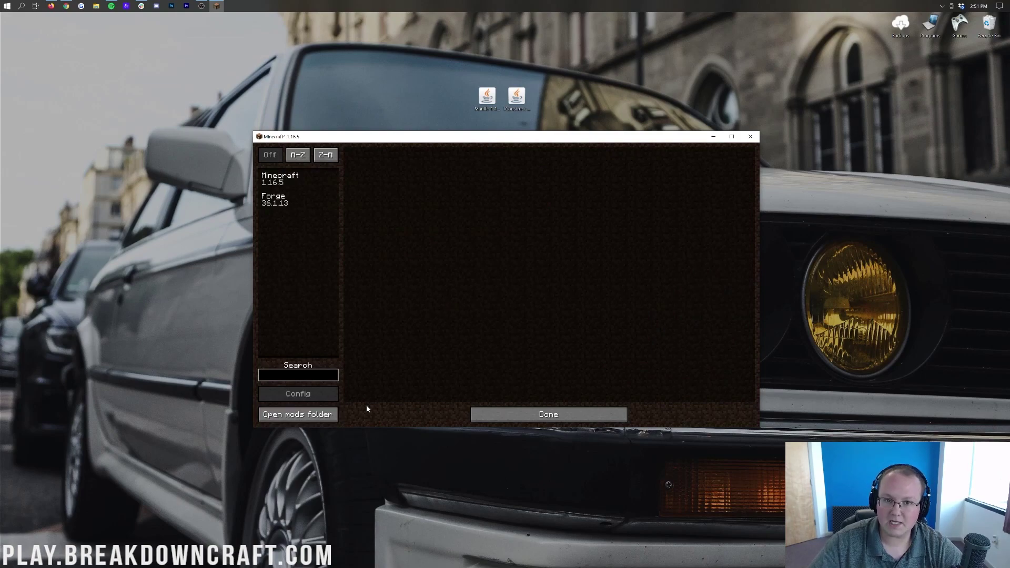
click(280, 415)
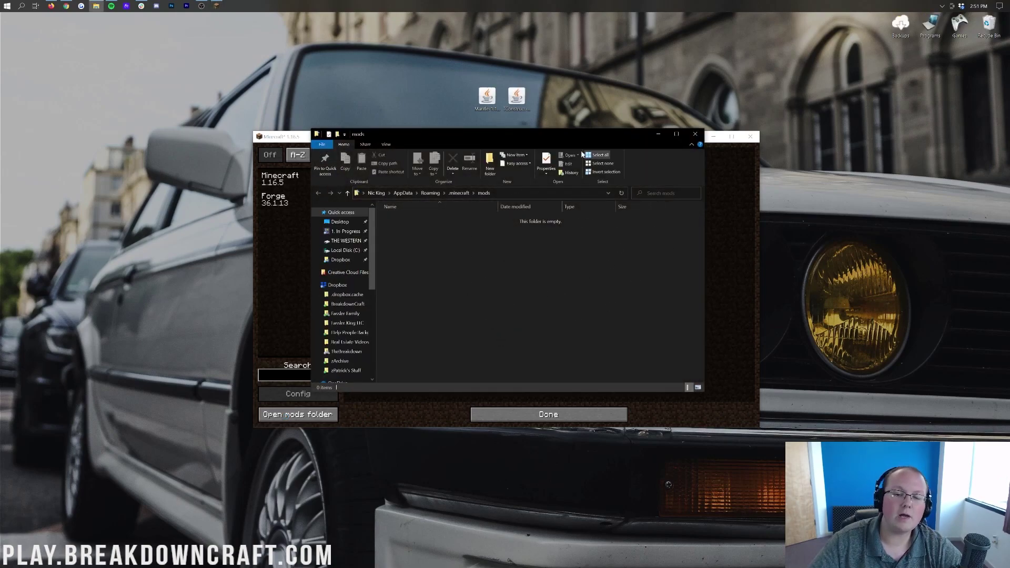
Step: Copy the Mantle and TConstruct jars from the desktop into the mods folder, then quit the game
drag(466, 100, 602, 94)
drag(516, 96, 502, 303)
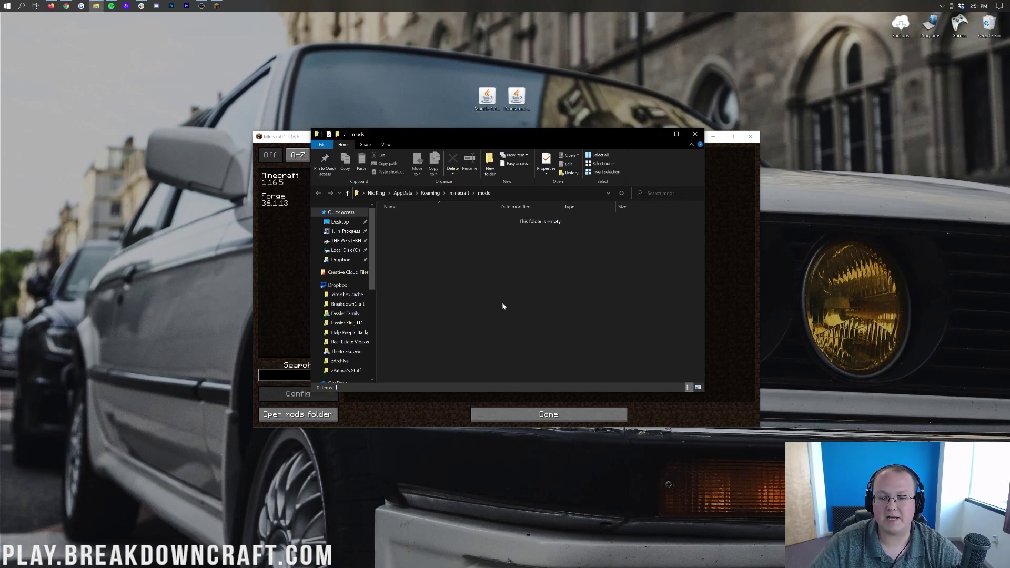
click(456, 247)
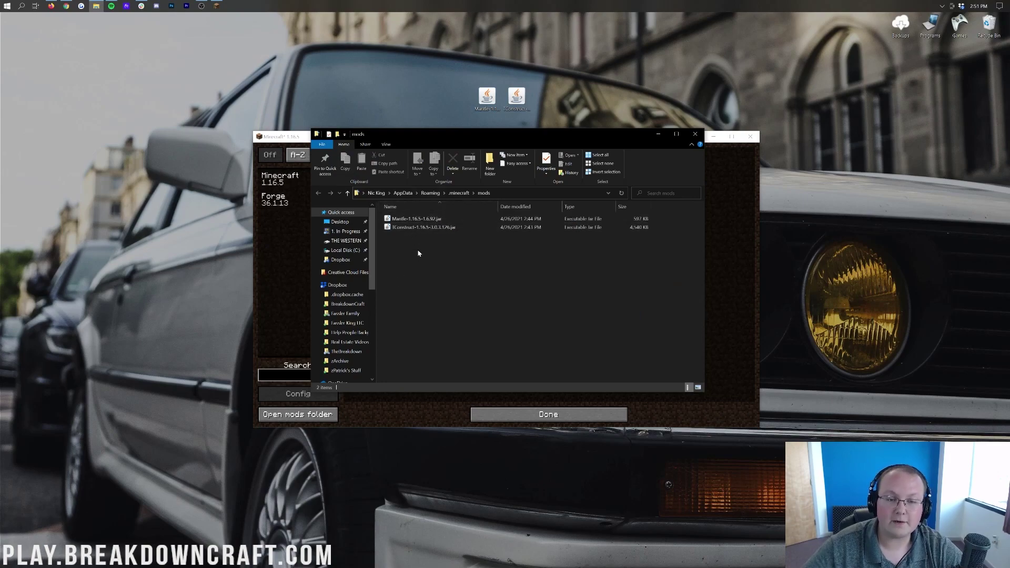
click(696, 135)
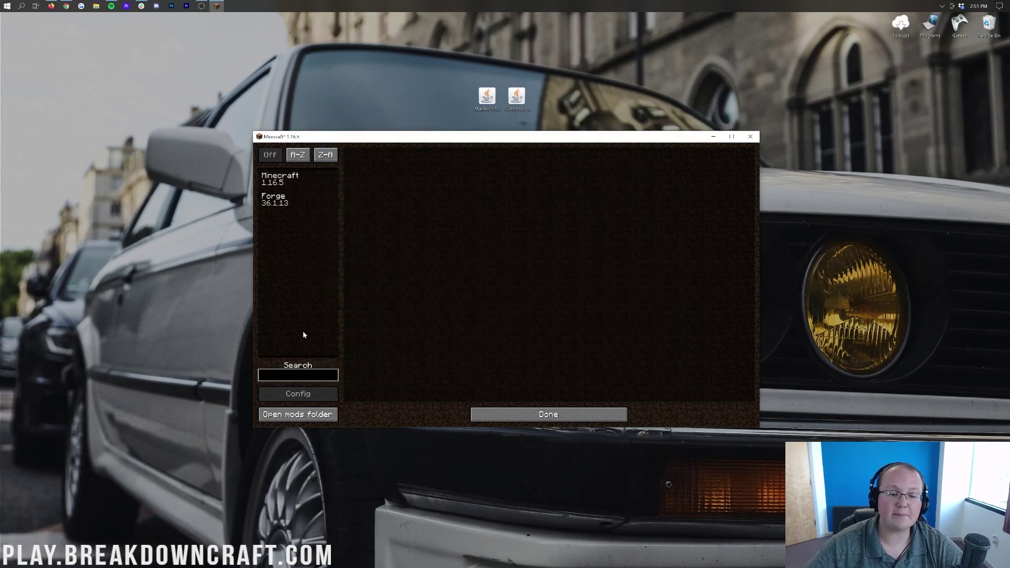
click(526, 414)
click(466, 299)
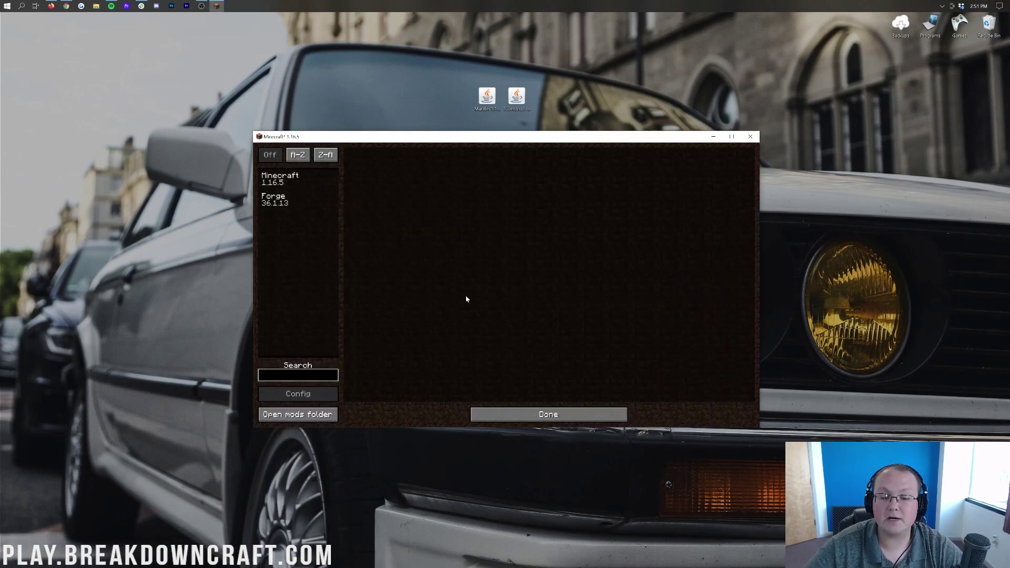
click(558, 413)
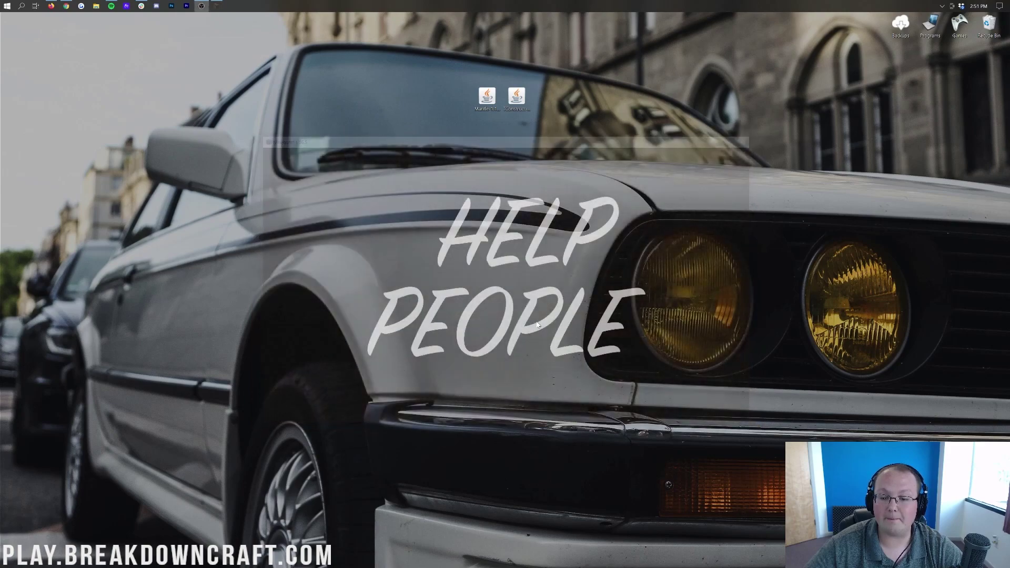
Step: Start Minecraft Launcher from a Start search and play the Play.BreakdownCraft.com installation
click(2, 4)
text(minecraft)
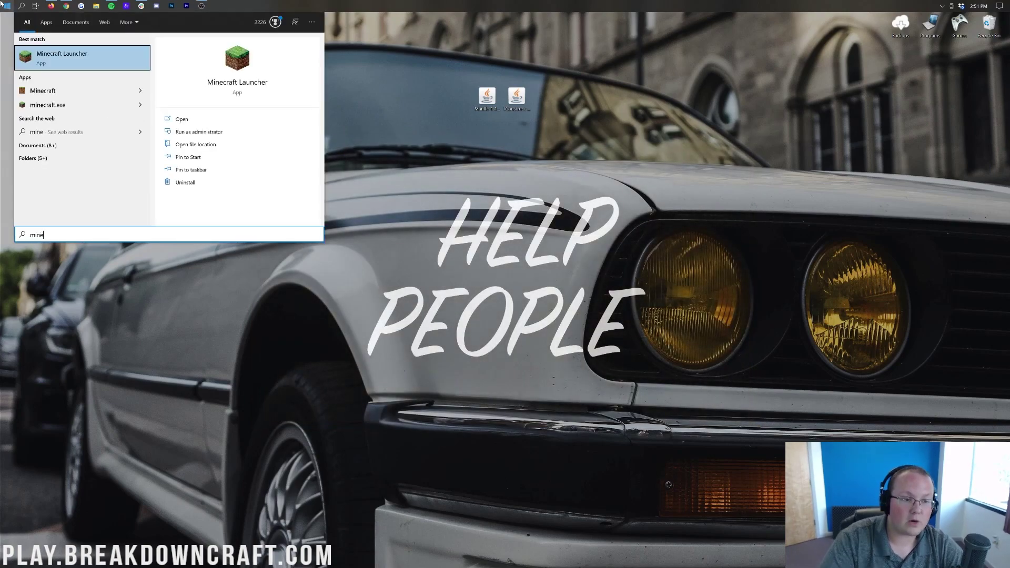
key(Return)
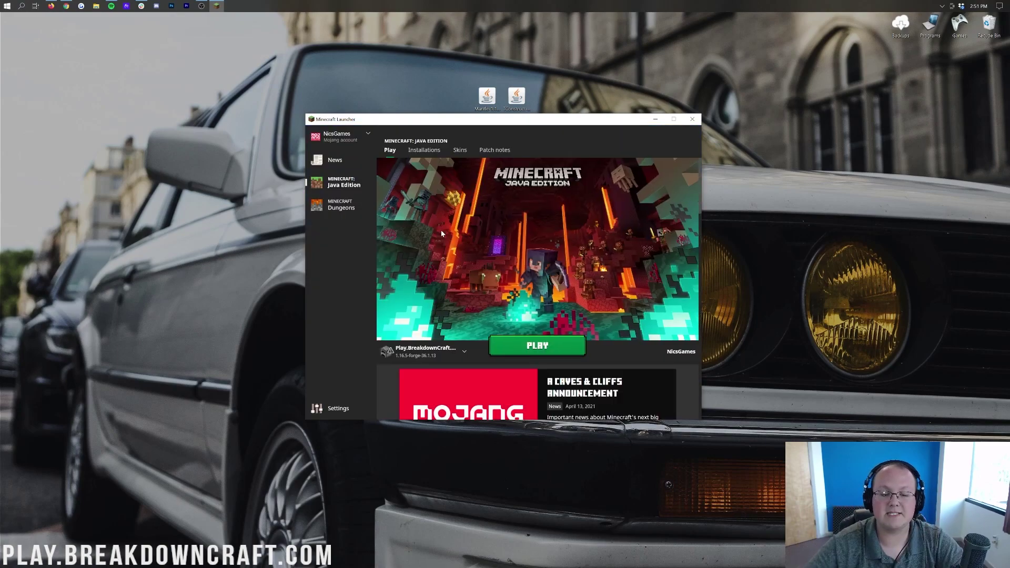
click(413, 360)
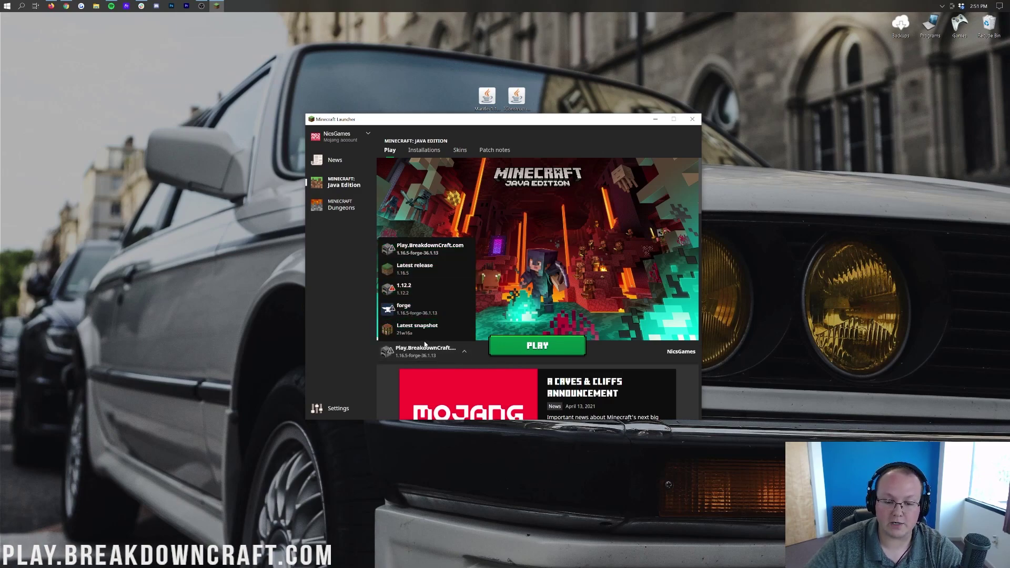
click(427, 248)
click(533, 346)
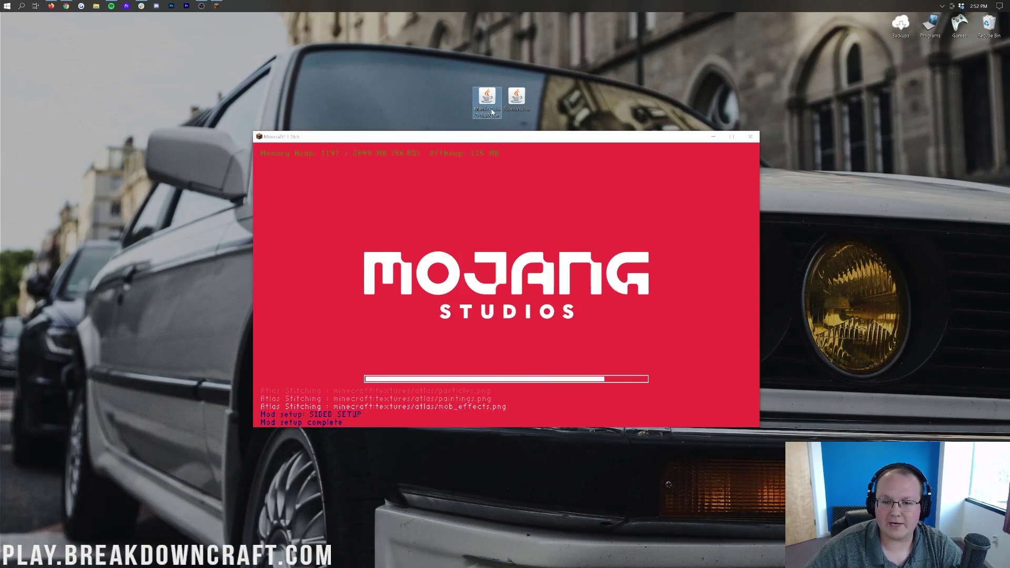
Step: Check Tinkers' Construct 3.0.3.126 and Mantle 1.6.92 in the Mods list, then go to Singleplayer
click(520, 113)
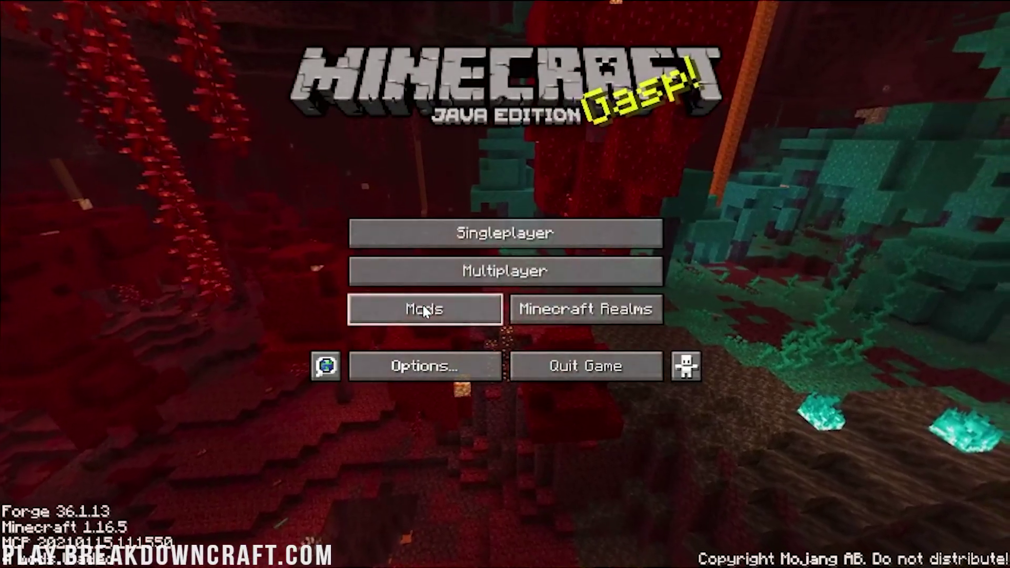
click(477, 299)
click(123, 106)
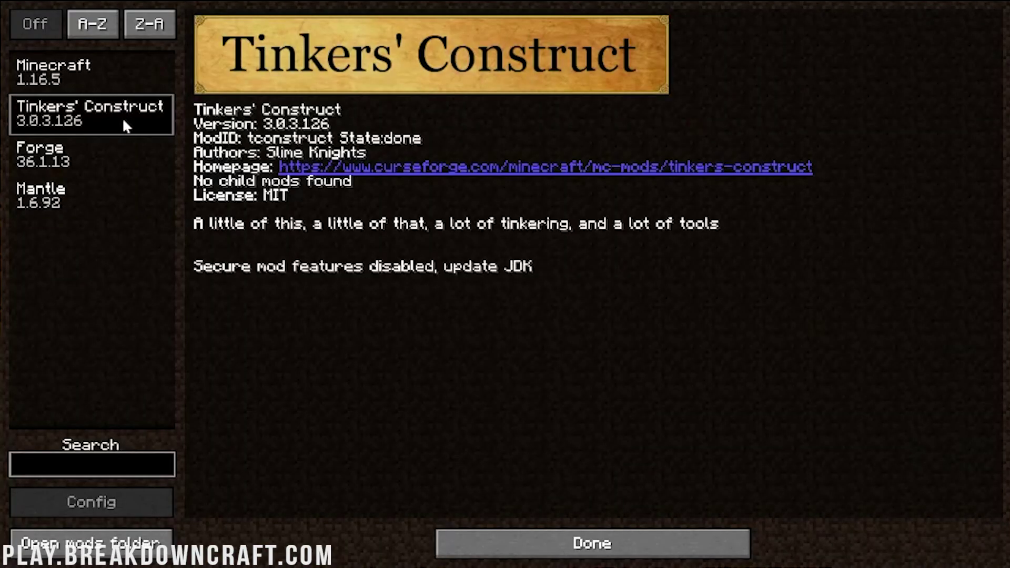
click(82, 201)
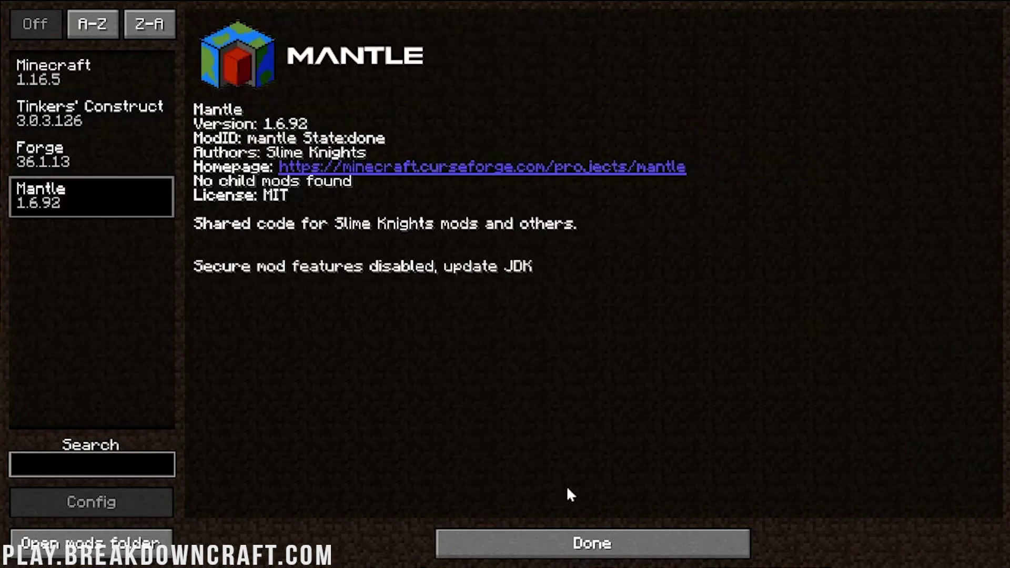
click(592, 543)
click(472, 230)
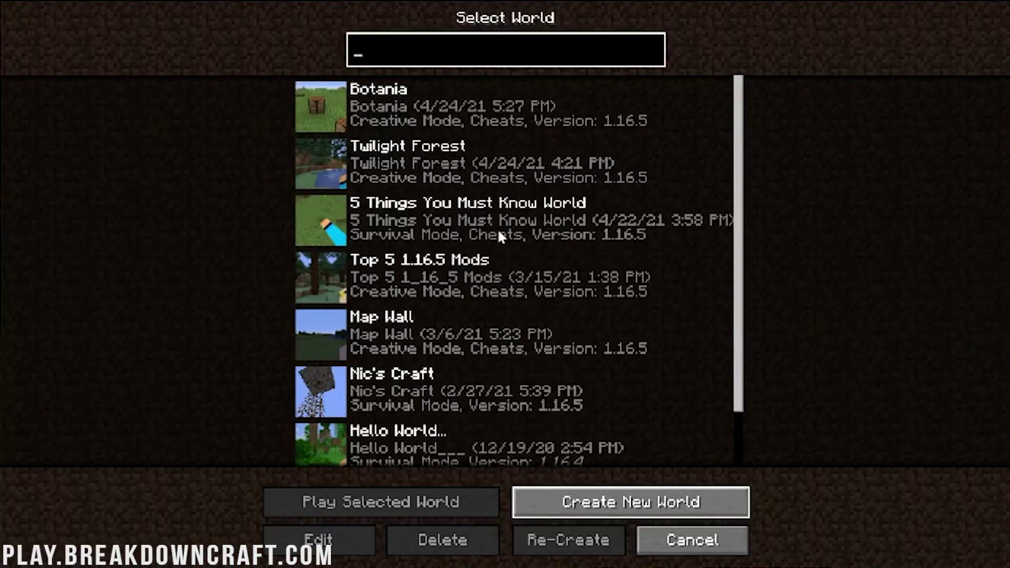
Step: Create a new Creative world named 'Tinker's Construct'
key(Return)
key(ctrl+a)
text(Tinker's Contstr)
key(BackSpace)
key(BackSpace)
key(BackSpace)
key(BackSpace)
text(struct)
click(418, 177)
click(419, 178)
click(462, 542)
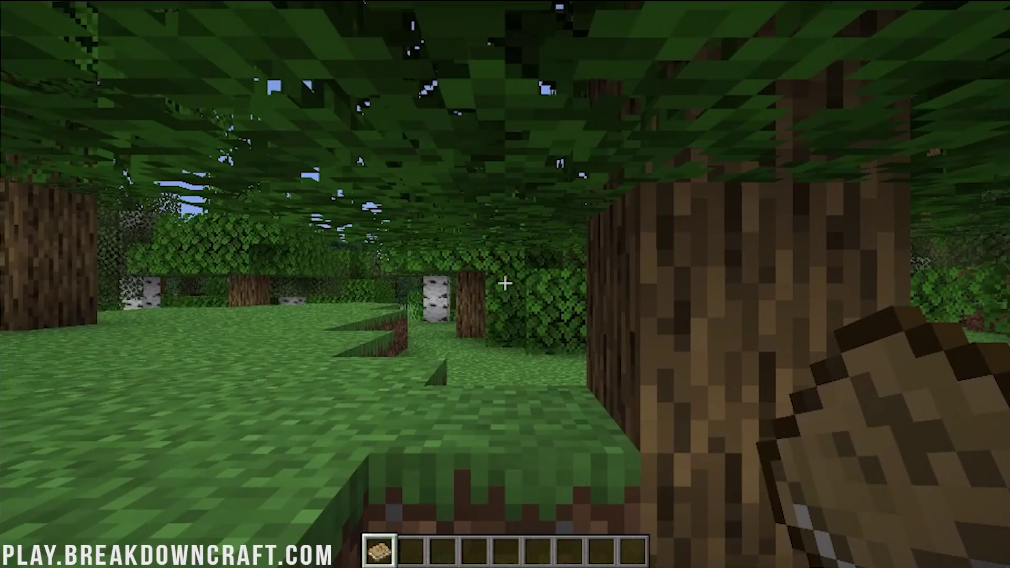
Step: Walk past the birch and oak trees holding the guide book, then open Materials and You
key(1)
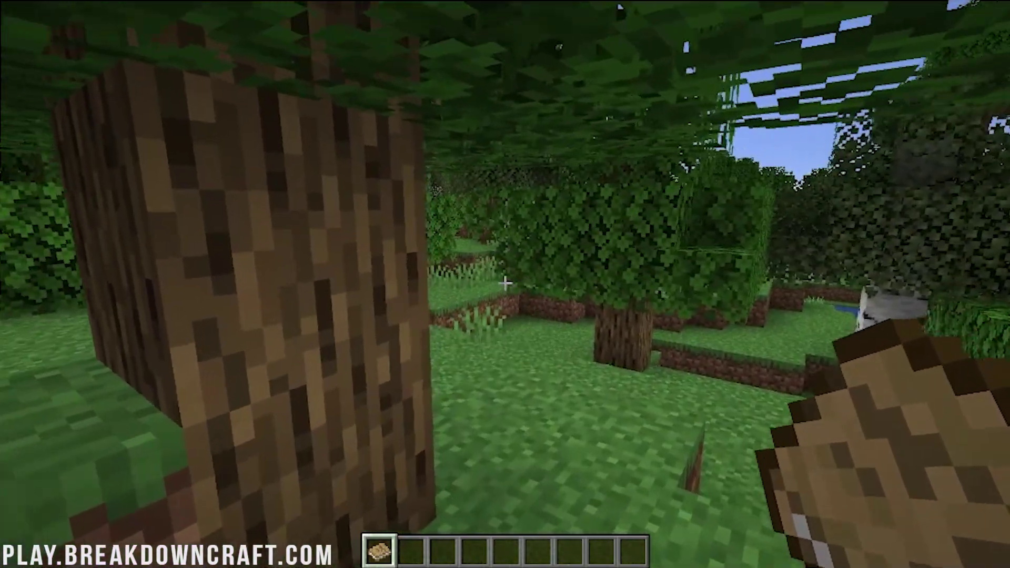
key(w)
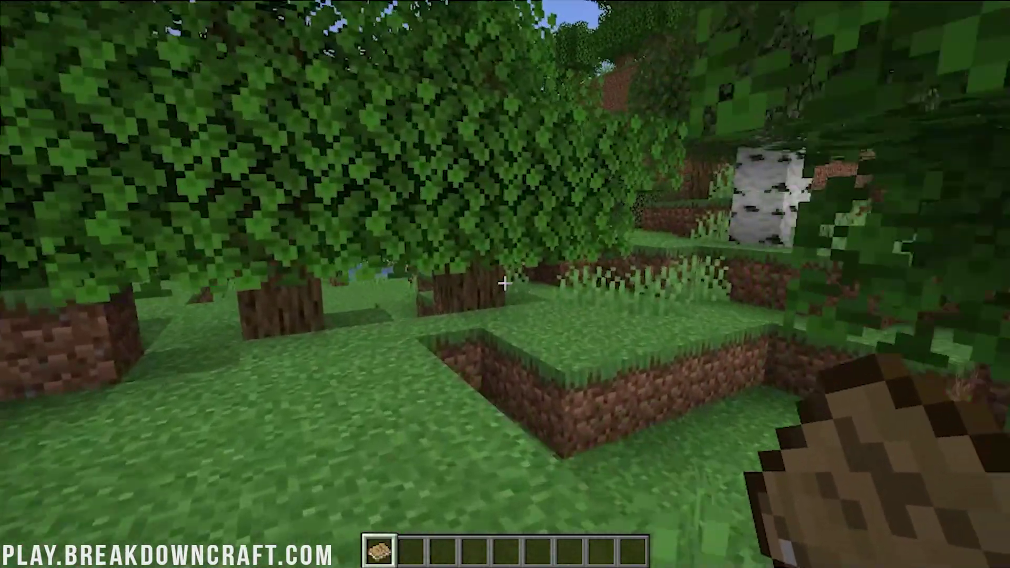
key(w)
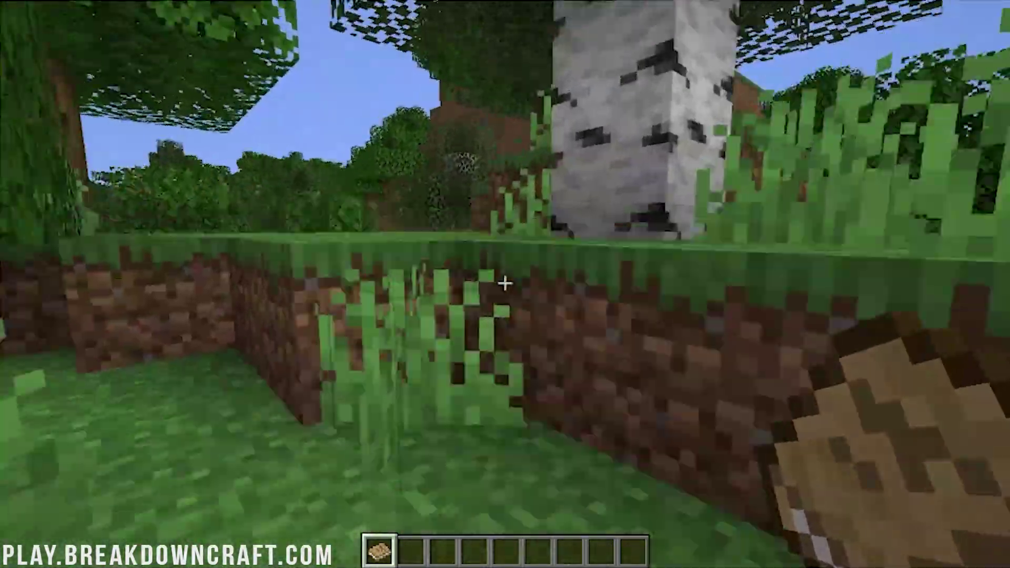
key(w)
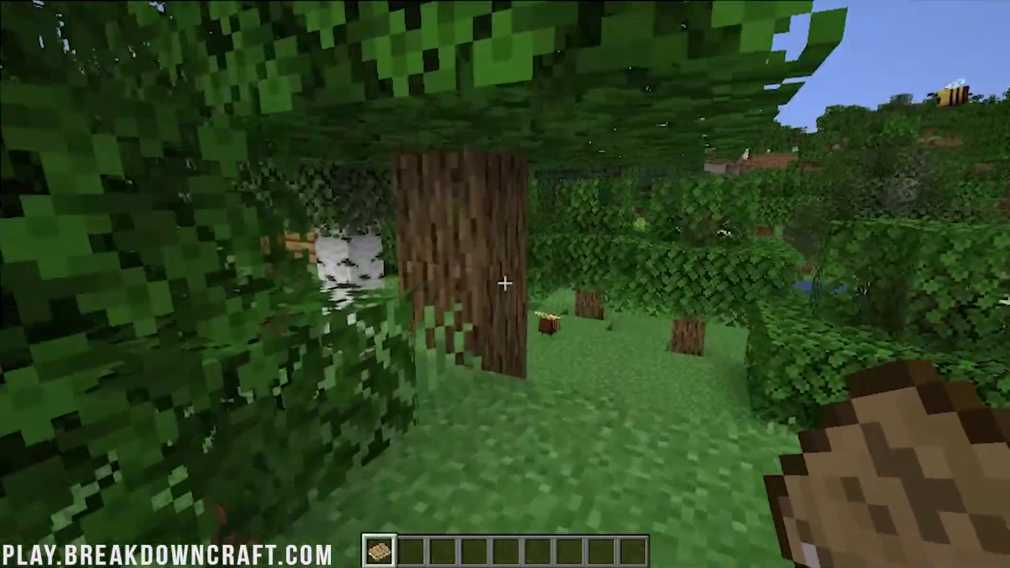
key(w)
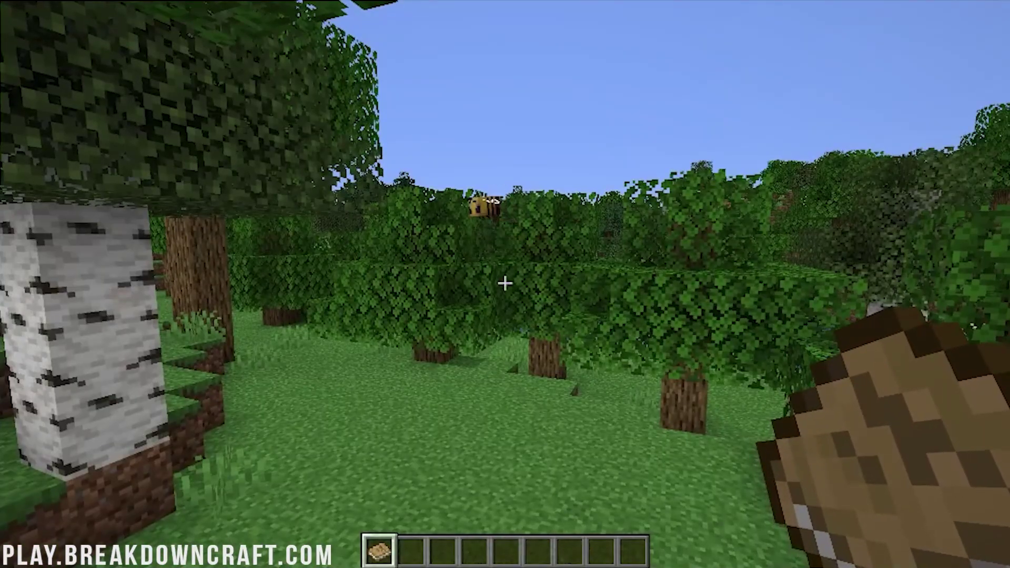
right_click(505, 284)
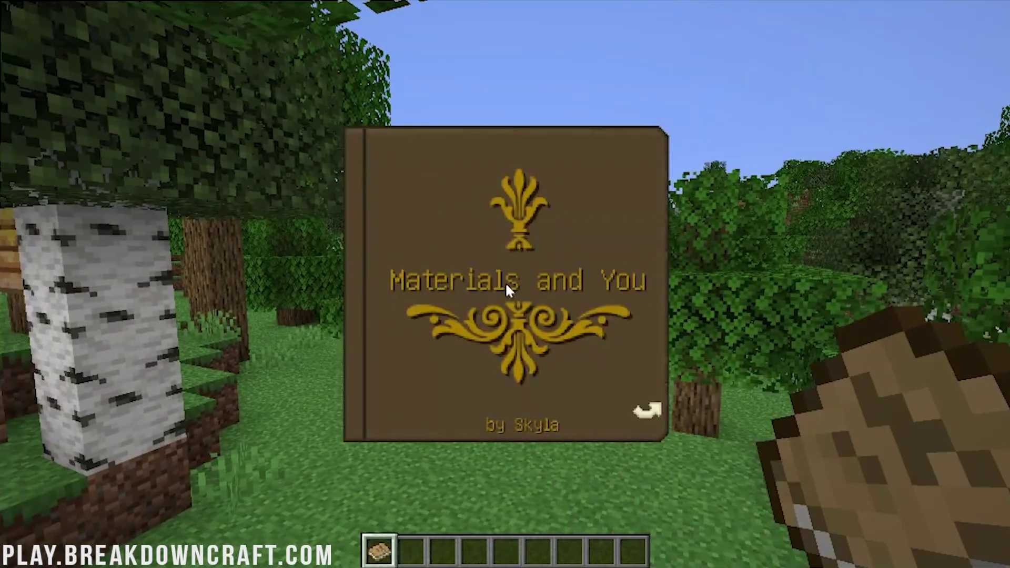
Step: Read the Tools section from Pickaxe through to the Necrotic Bone and Modifiers pages
click(651, 415)
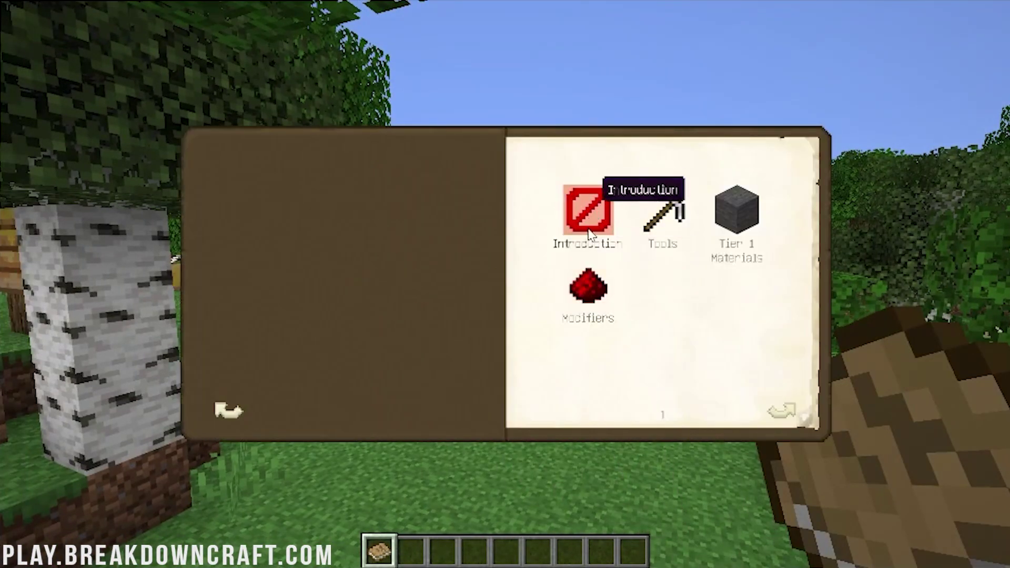
click(656, 224)
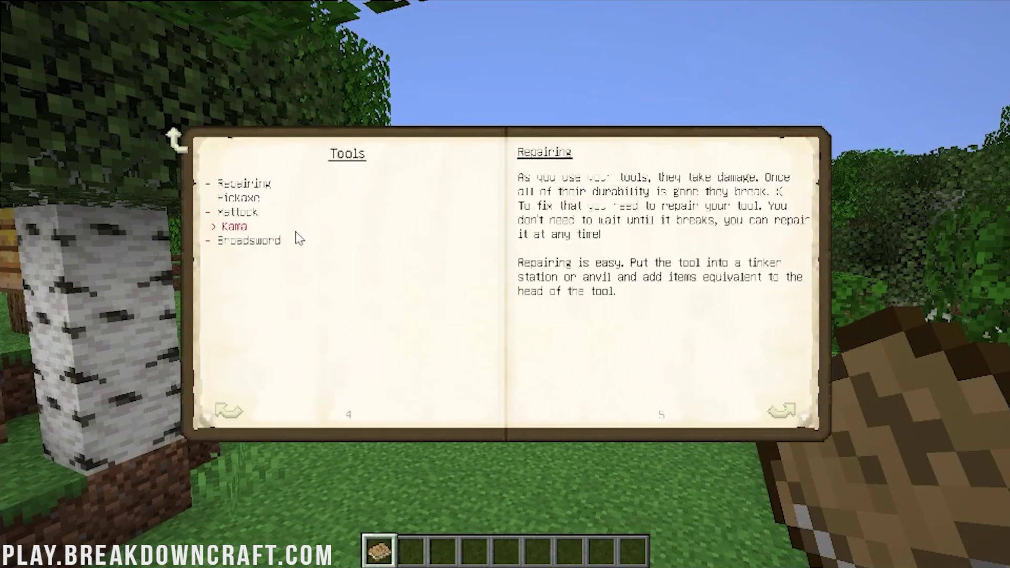
click(248, 199)
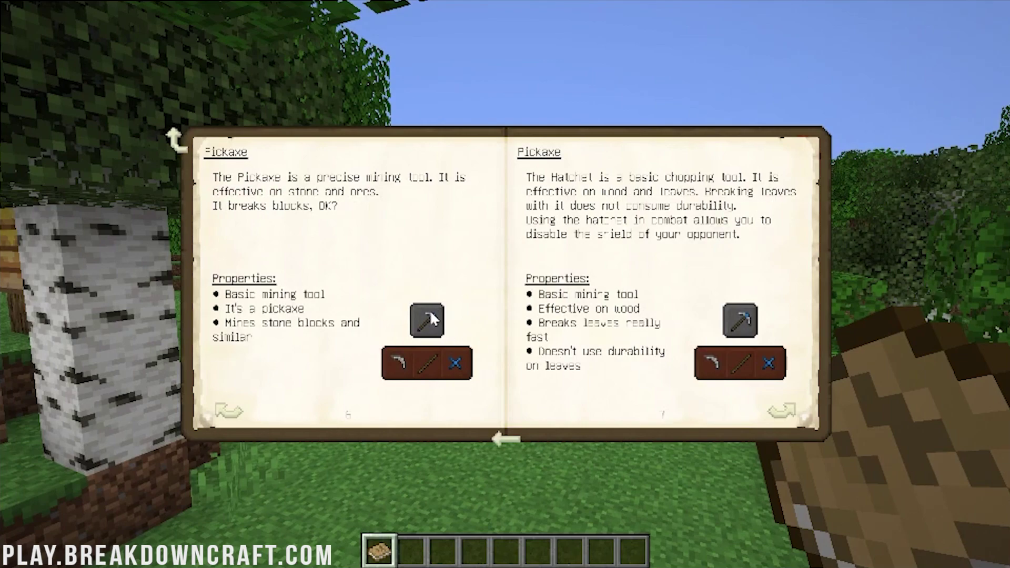
click(792, 418)
click(789, 416)
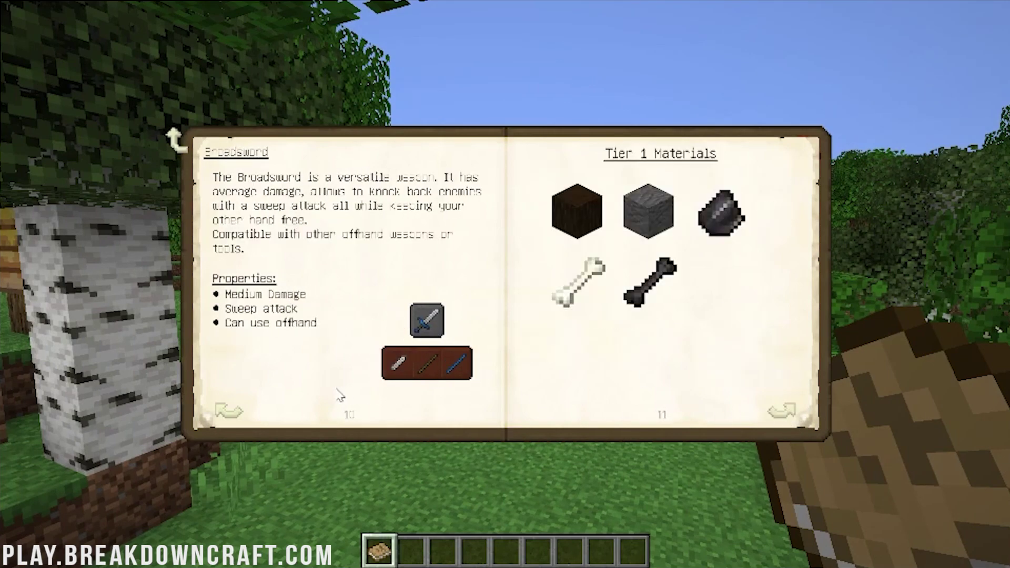
click(224, 412)
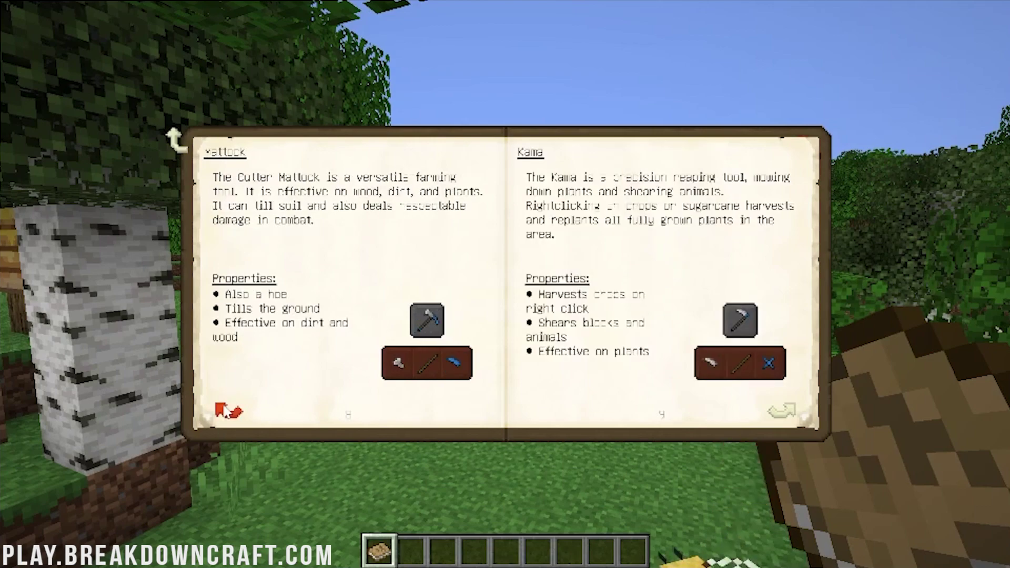
click(786, 416)
click(788, 417)
click(787, 417)
click(787, 417)
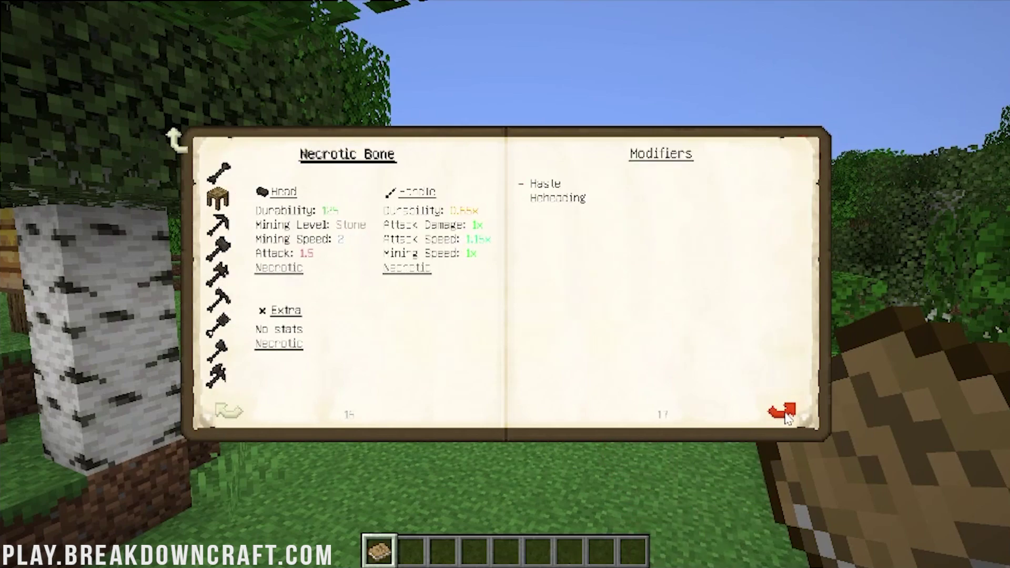
Step: Jump from the index to Tier 1 Materials and page to the Haste and Beheading pages
click(169, 146)
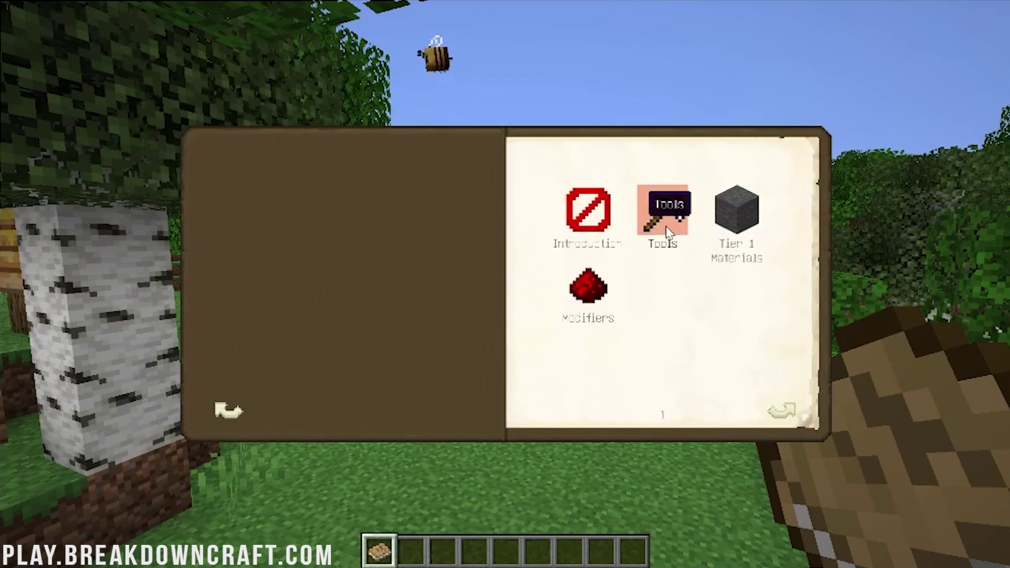
click(733, 211)
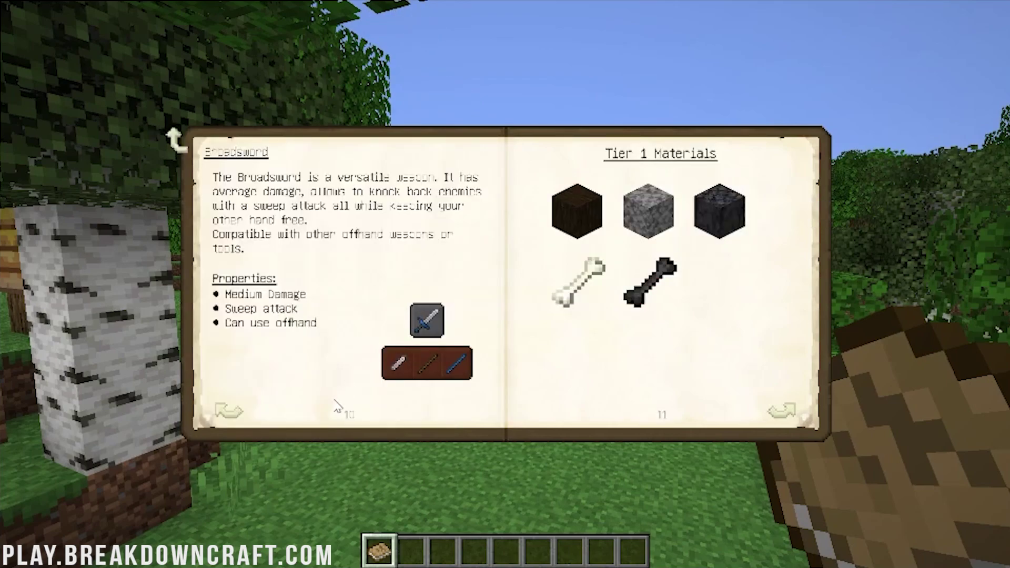
click(782, 413)
click(782, 413)
click(782, 413)
click(782, 413)
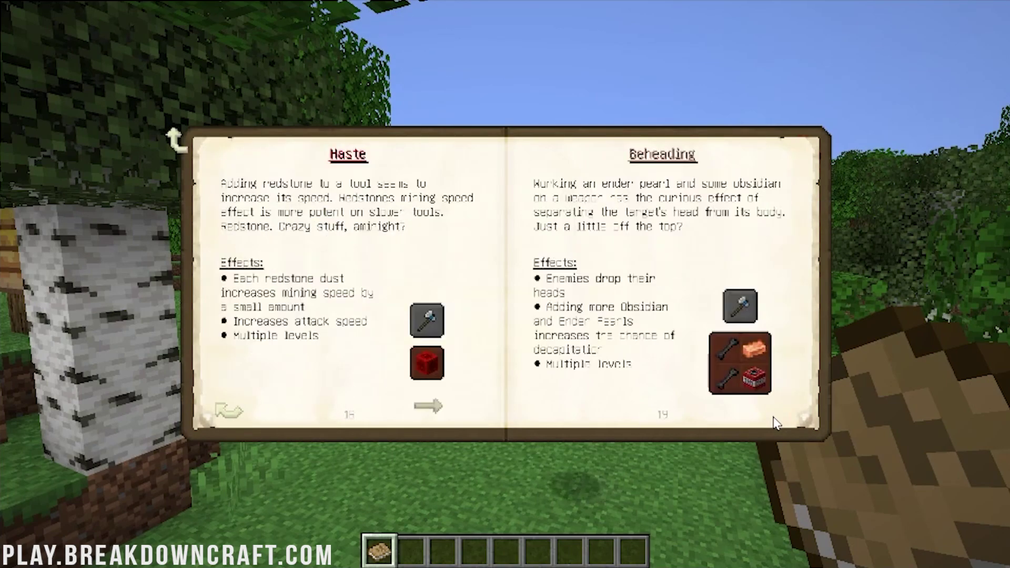
key(Escape)
Step: Browse the casts and seared blocks on the creative inventory's Tinkers' Smeltery tab
key(2)
key(e)
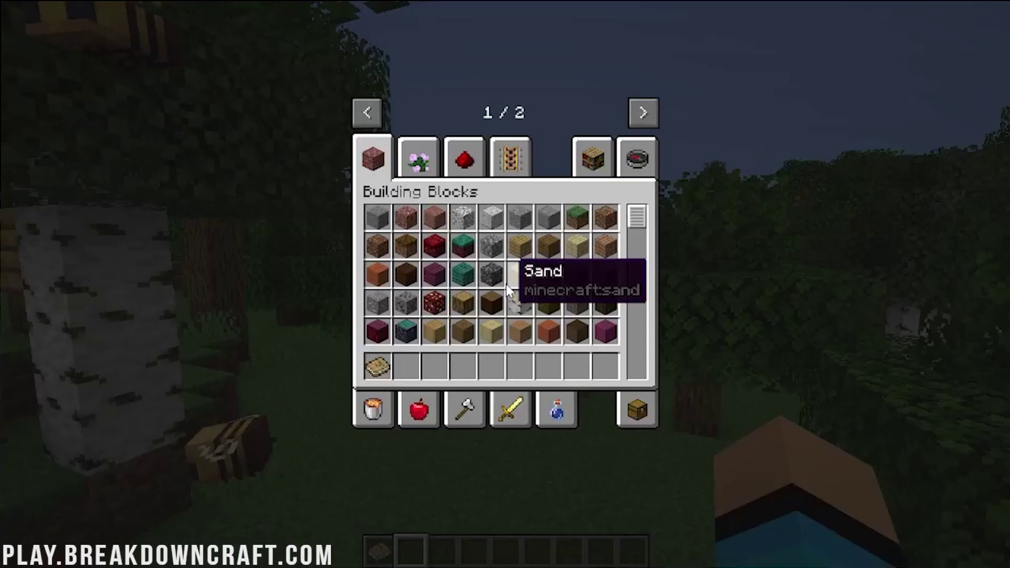
click(640, 117)
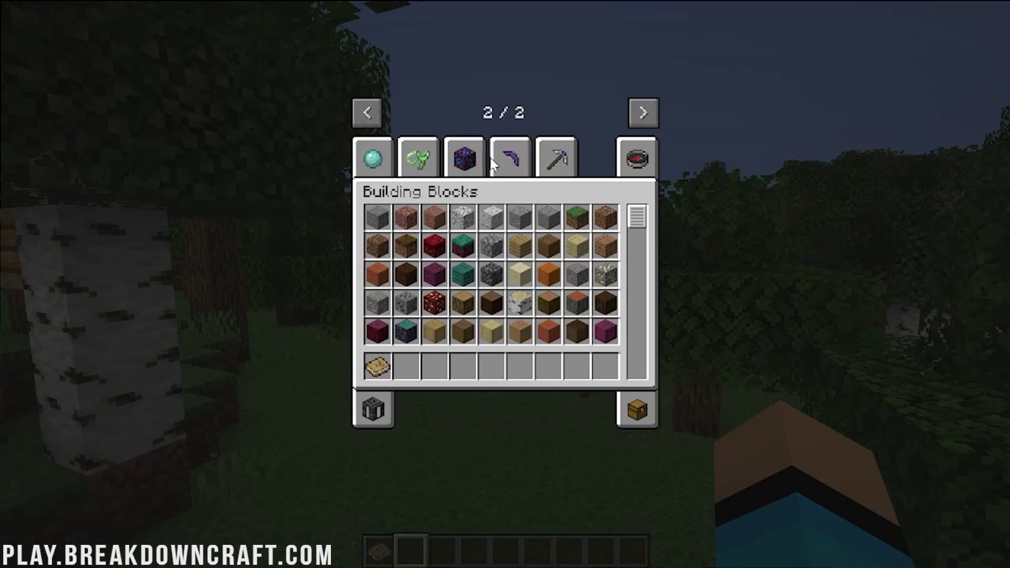
click(362, 395)
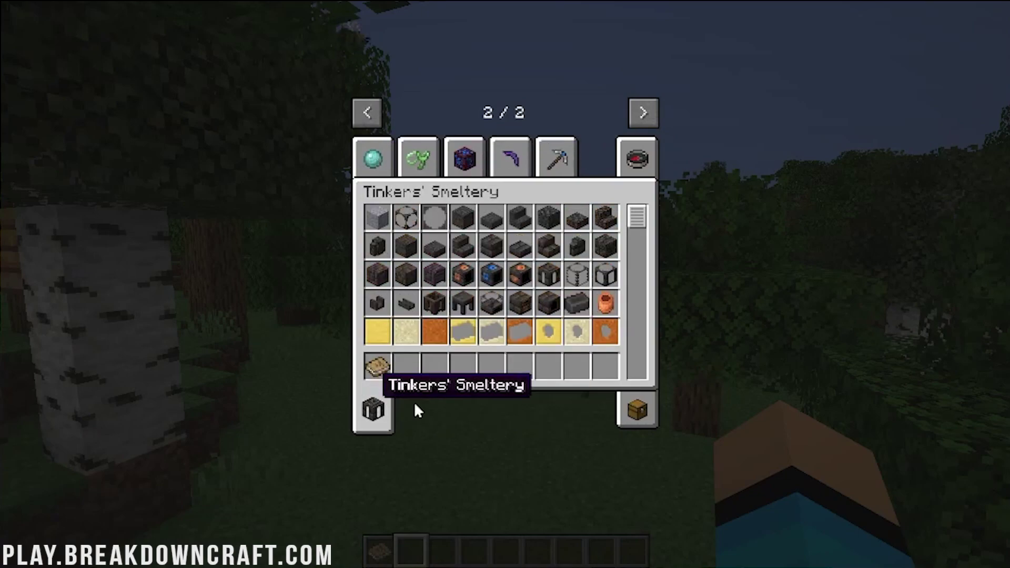
scroll(463, 236, down, 4)
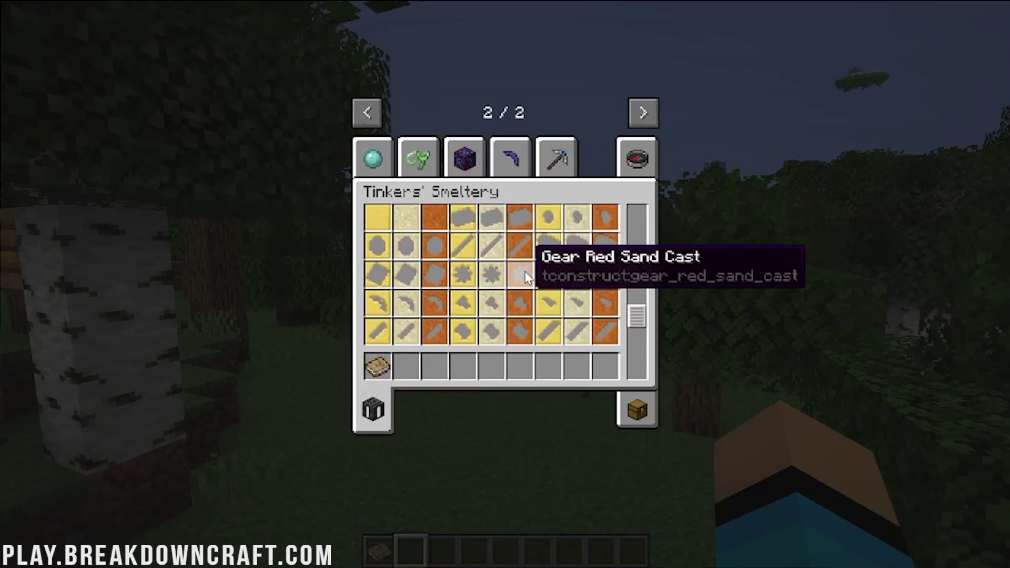
scroll(430, 283, down, 2)
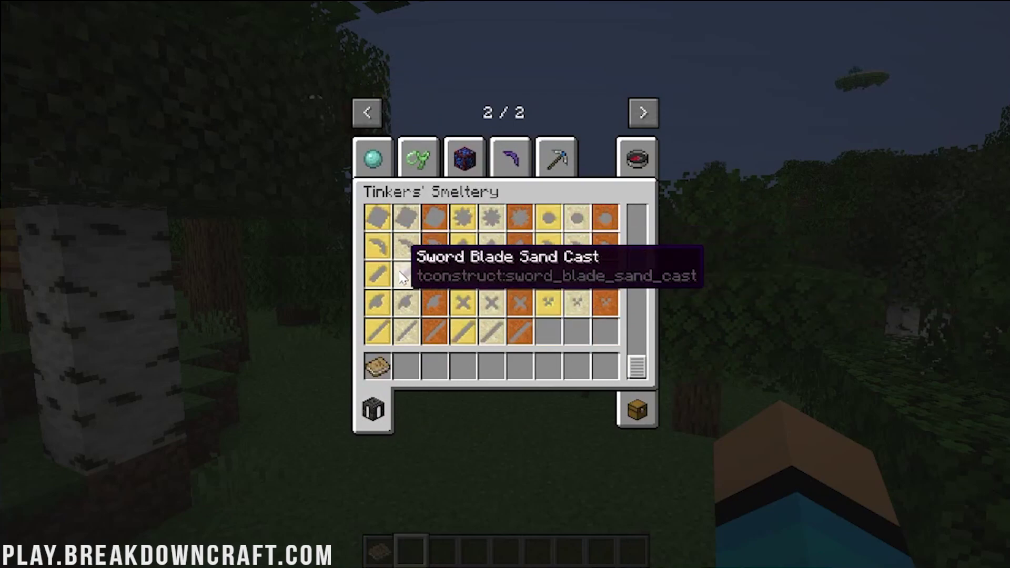
scroll(497, 298, up, 3)
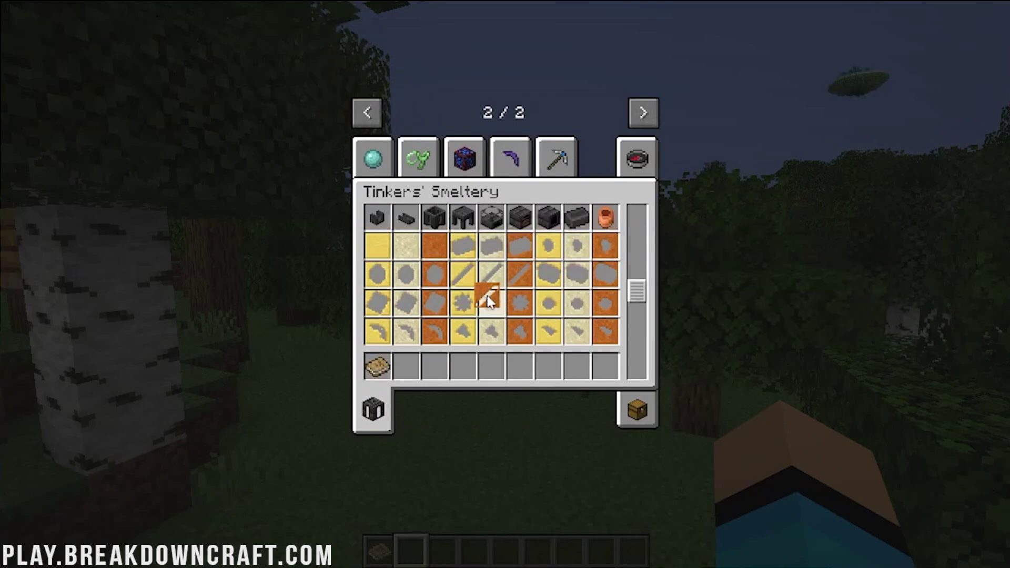
scroll(492, 284, up, 3)
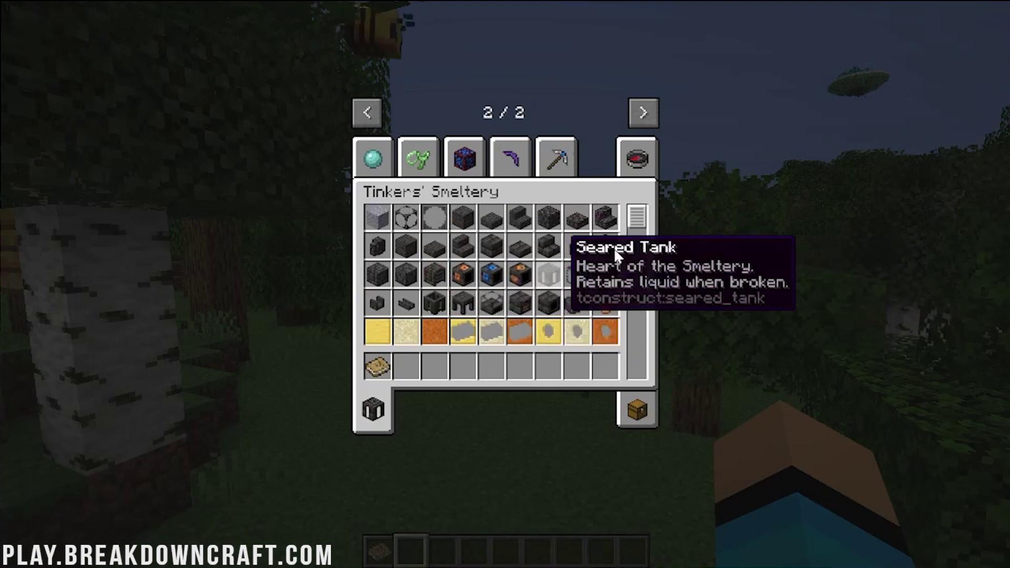
key(Escape)
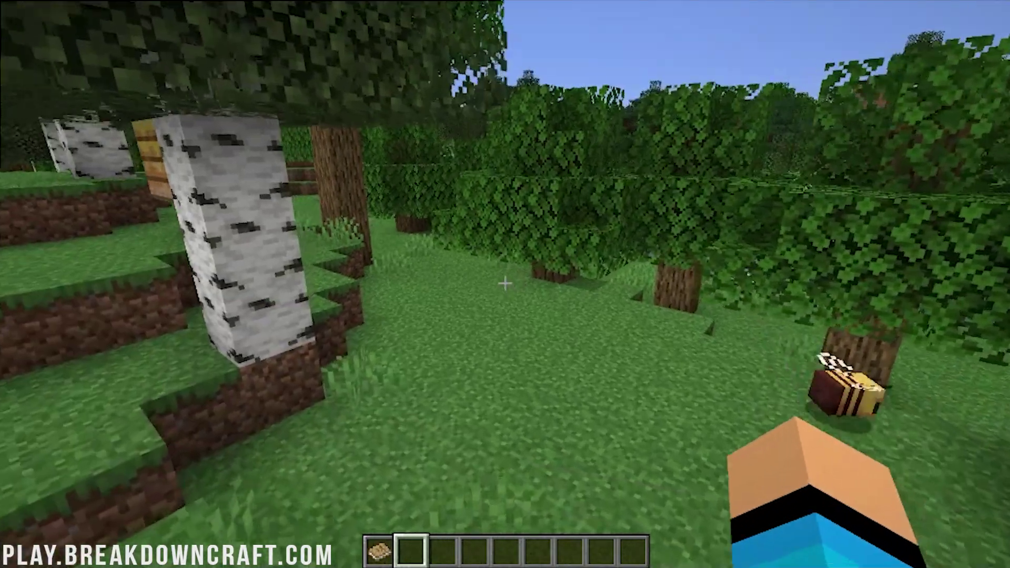
Step: Walk through the trees into the open grassy clearing
key(w)
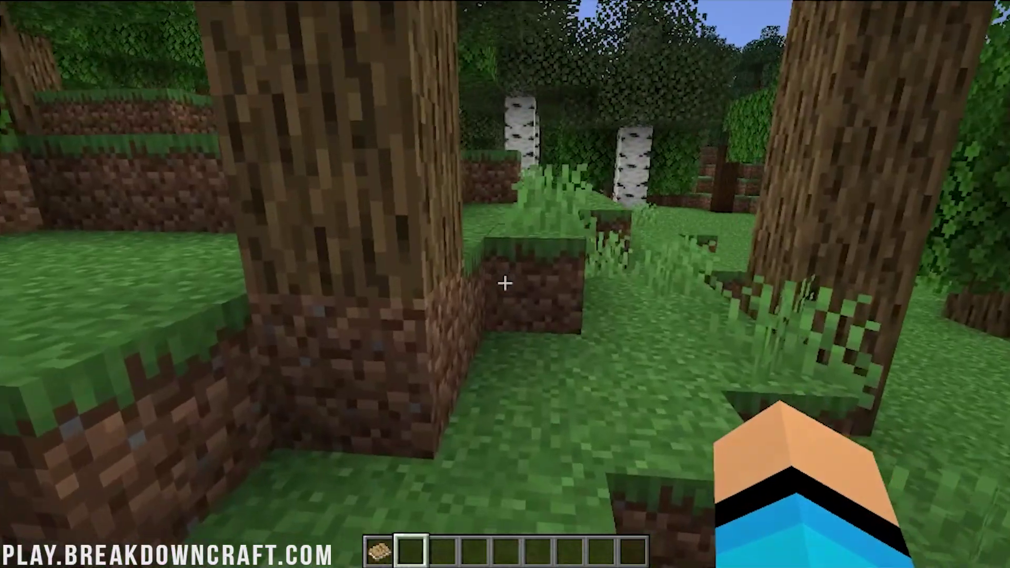
key(w)
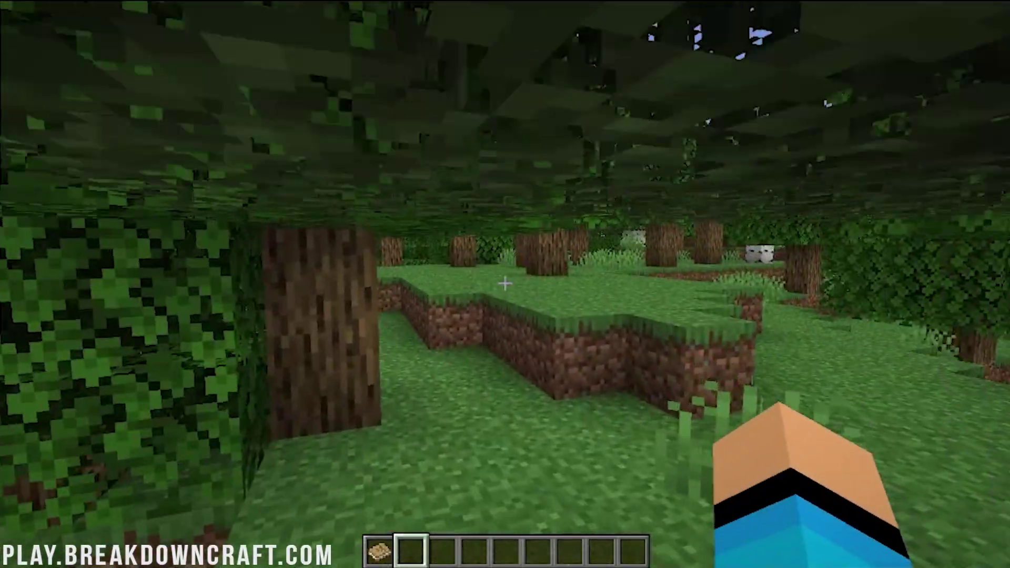
key(w)
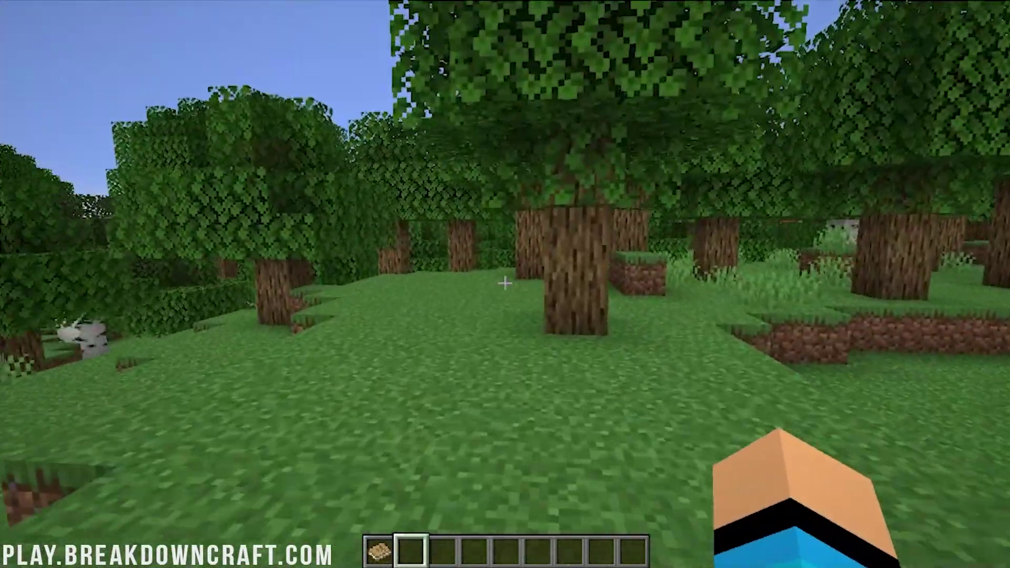
Step: Walk on through the forest, then hold and reopen the guide book
key(w)
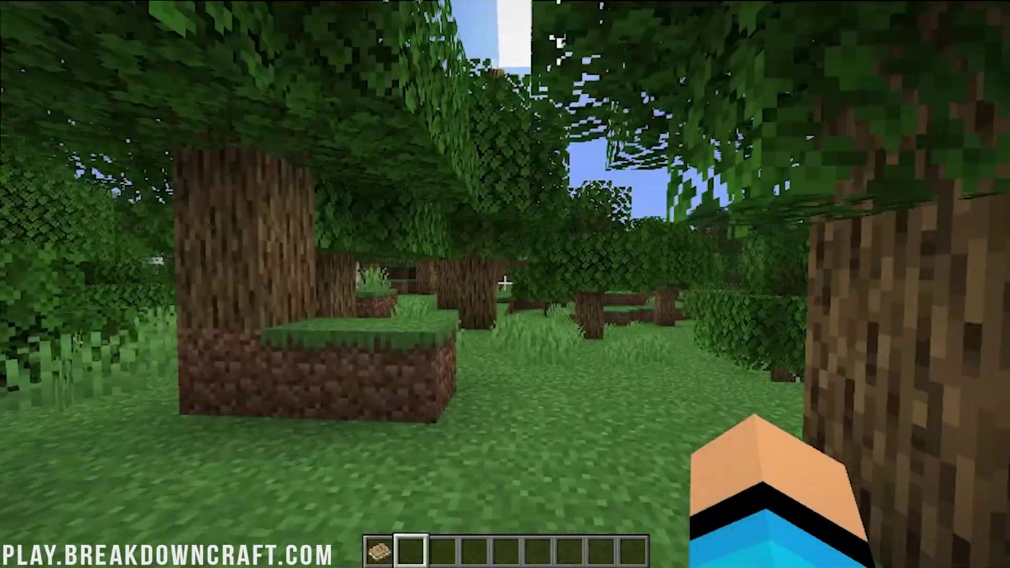
key(w)
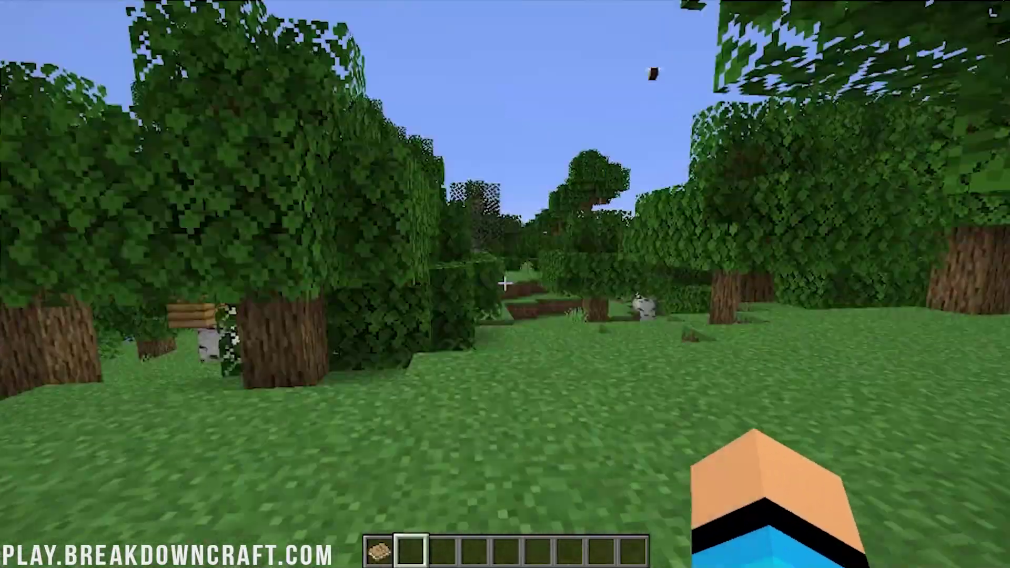
key(w)
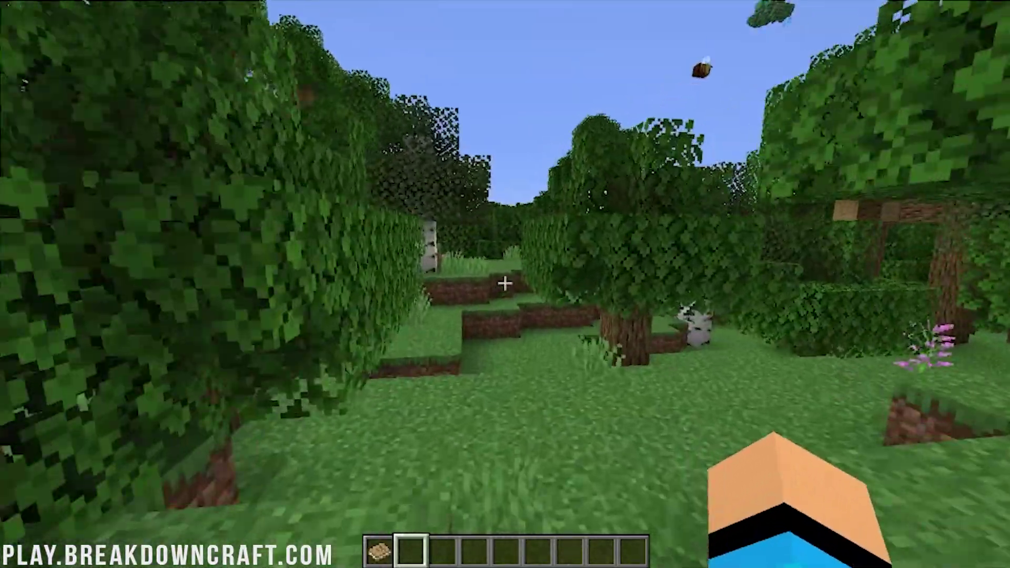
key(1)
right_click(505, 284)
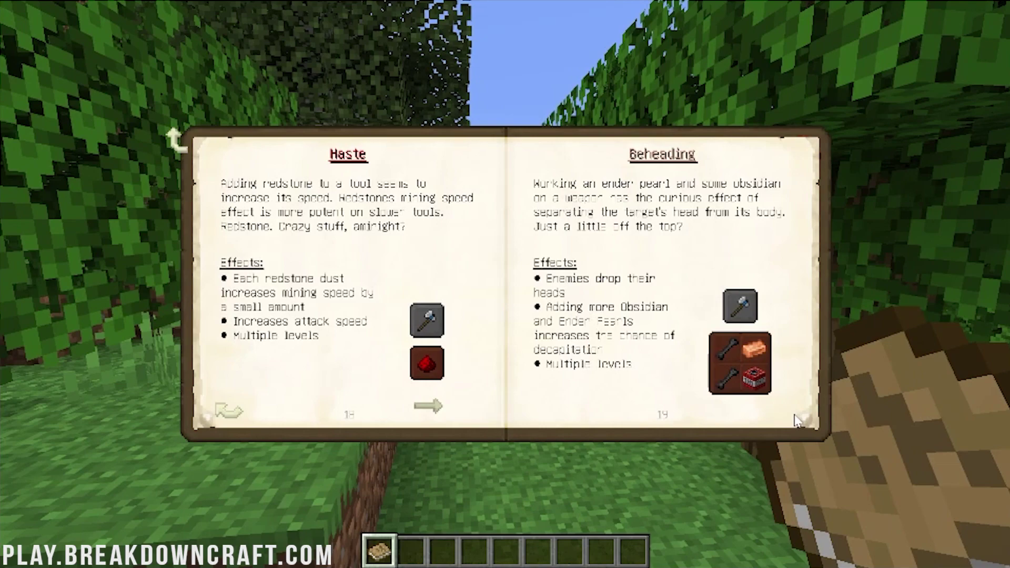
Step: Page from the Introduction through tools and materials to the Haste and Beheading spread
click(181, 152)
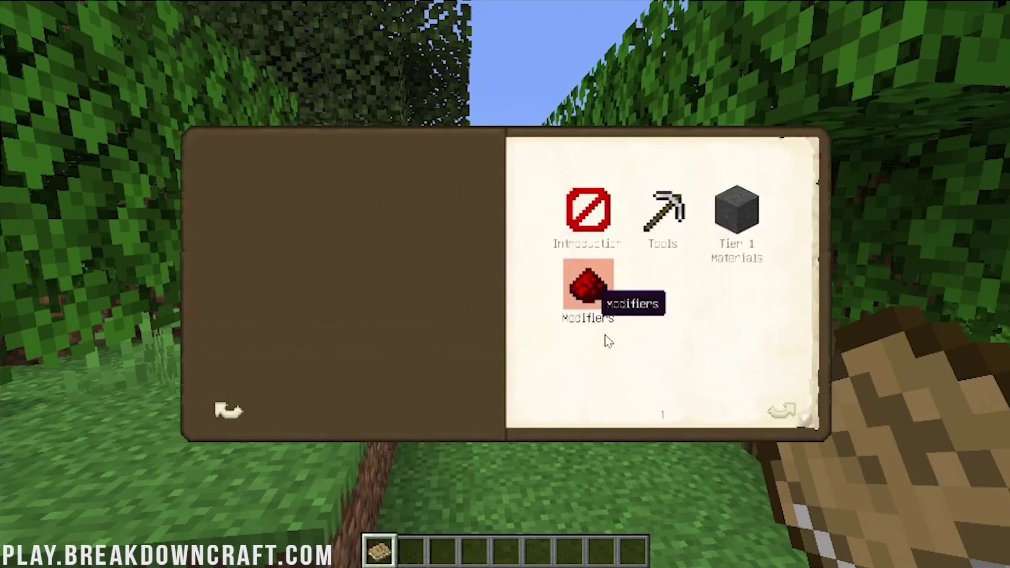
click(589, 223)
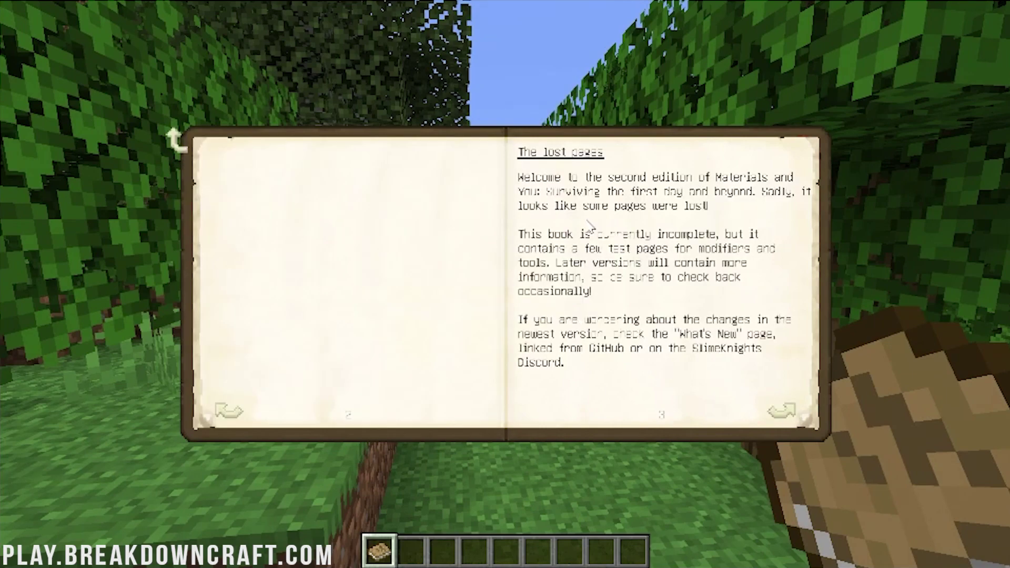
click(781, 411)
click(781, 411)
click(781, 410)
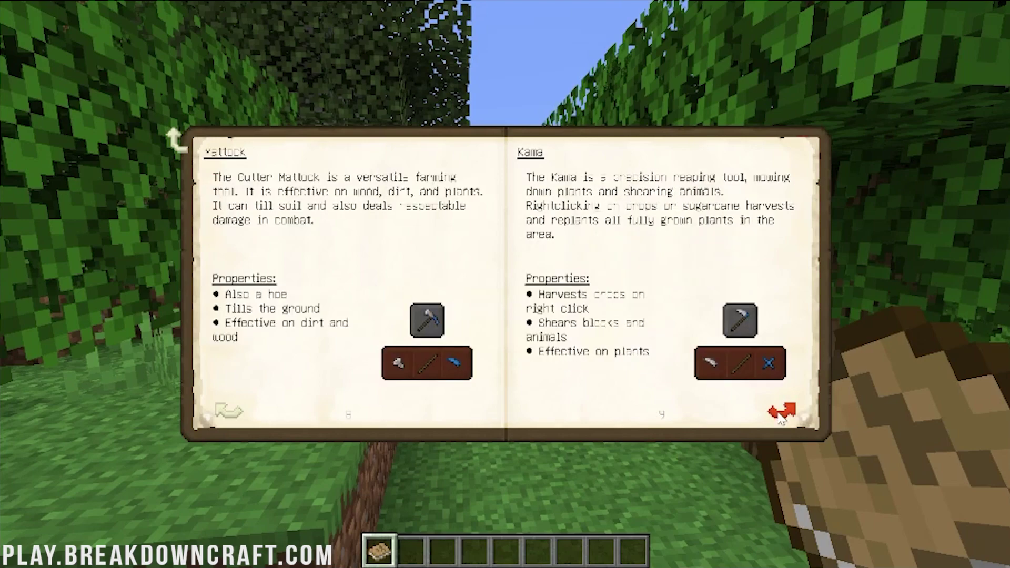
click(781, 411)
click(781, 413)
click(781, 413)
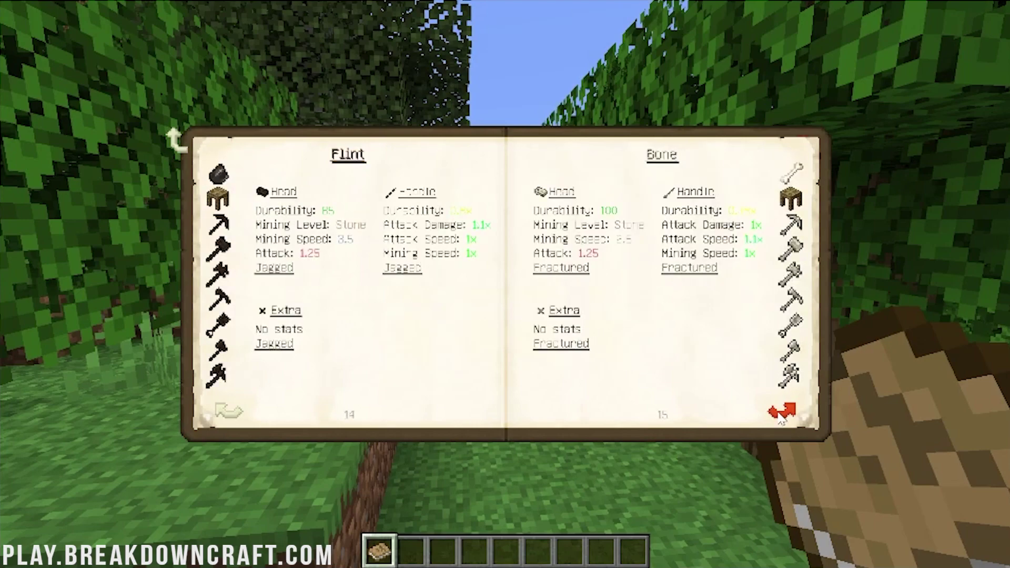
click(781, 413)
click(781, 413)
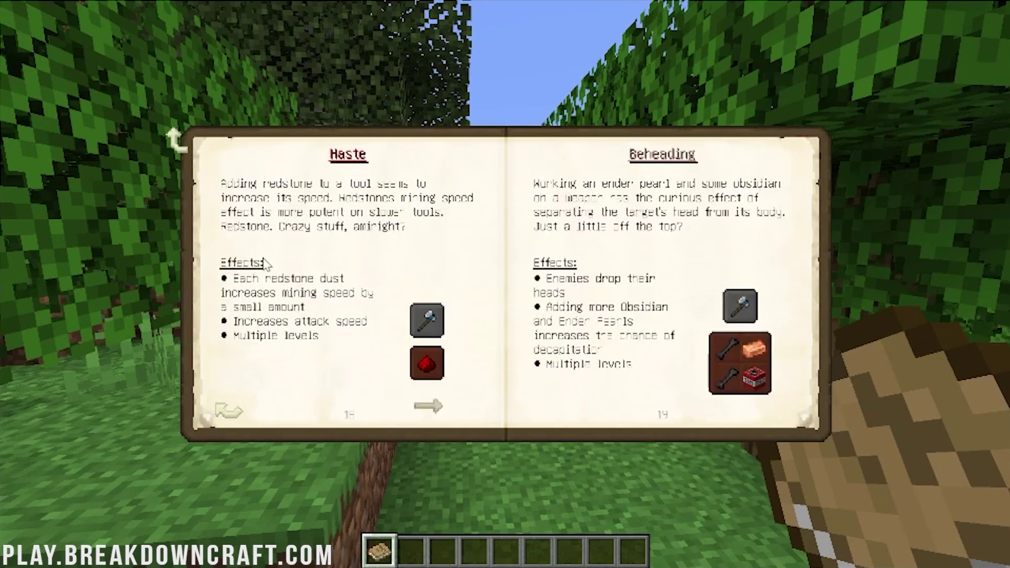
Step: Jump to Tier 1 Materials, page to Haste and Beheading, and return to the contents
click(178, 146)
click(733, 216)
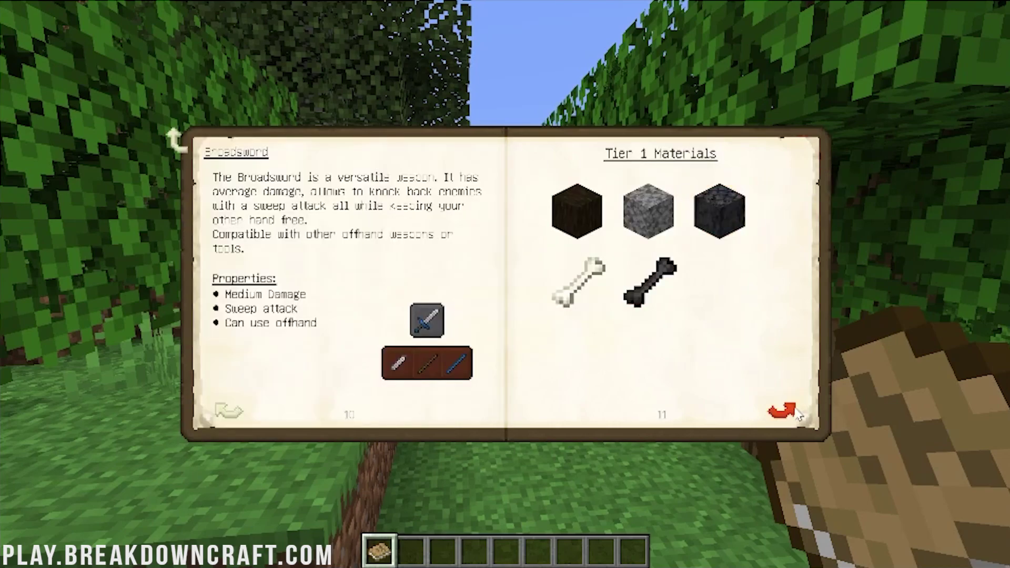
click(789, 410)
click(789, 411)
click(789, 410)
click(790, 410)
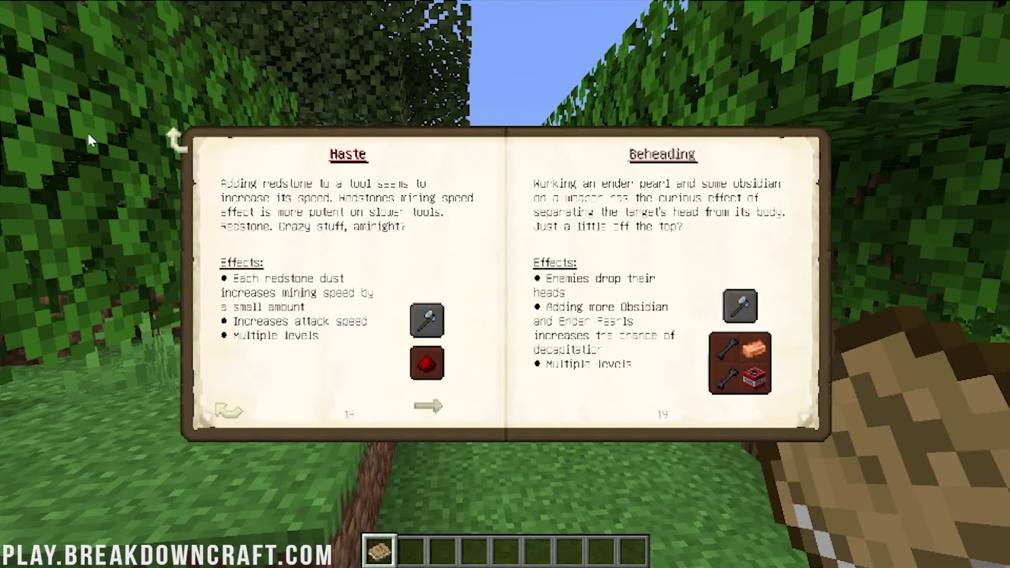
click(177, 143)
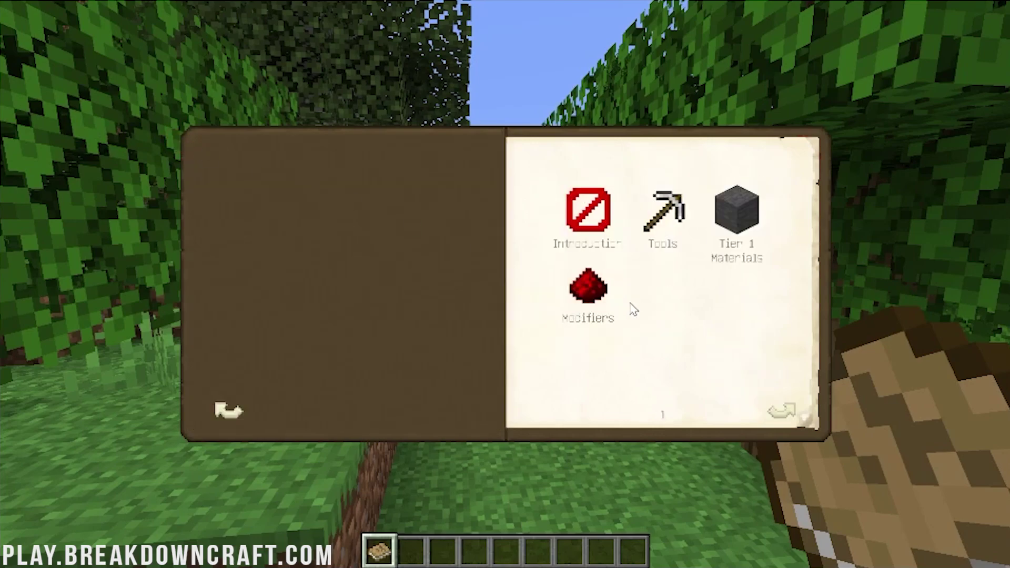
Step: Put seared glass in hotbar slot 2 and Seared Stone in slot 3
key(Escape)
key(e)
click(406, 217)
click(407, 365)
click(434, 217)
click(432, 371)
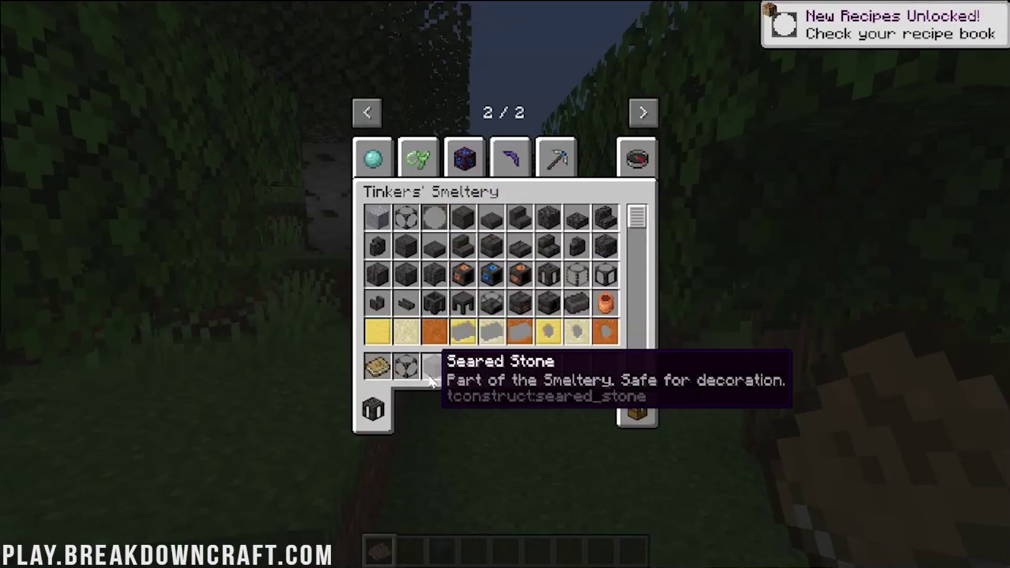
key(Escape)
Step: Reopen the guide book and page from the contents to the Flint and Bone spread
right_click(505, 284)
click(185, 146)
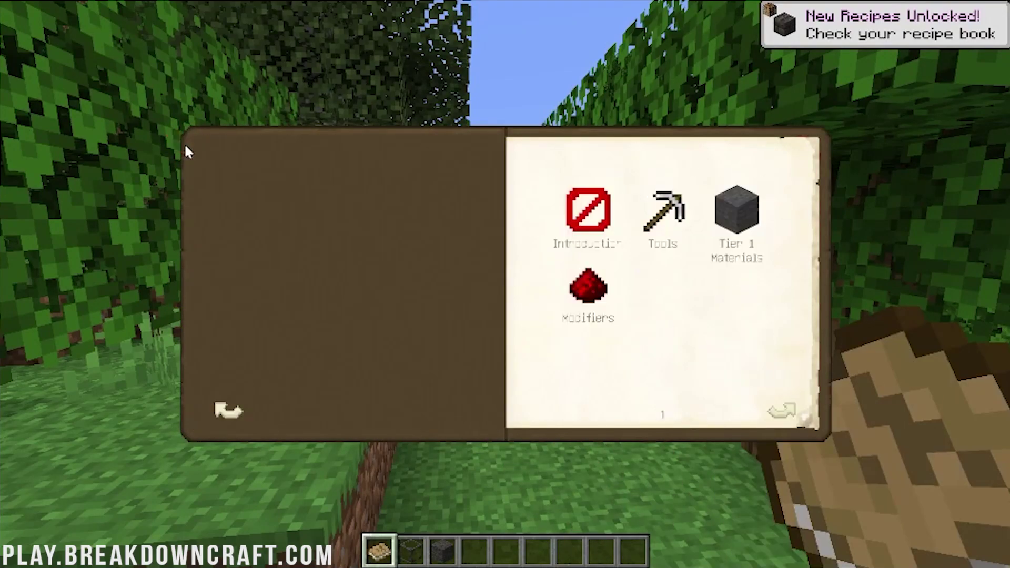
click(782, 412)
click(783, 411)
click(782, 412)
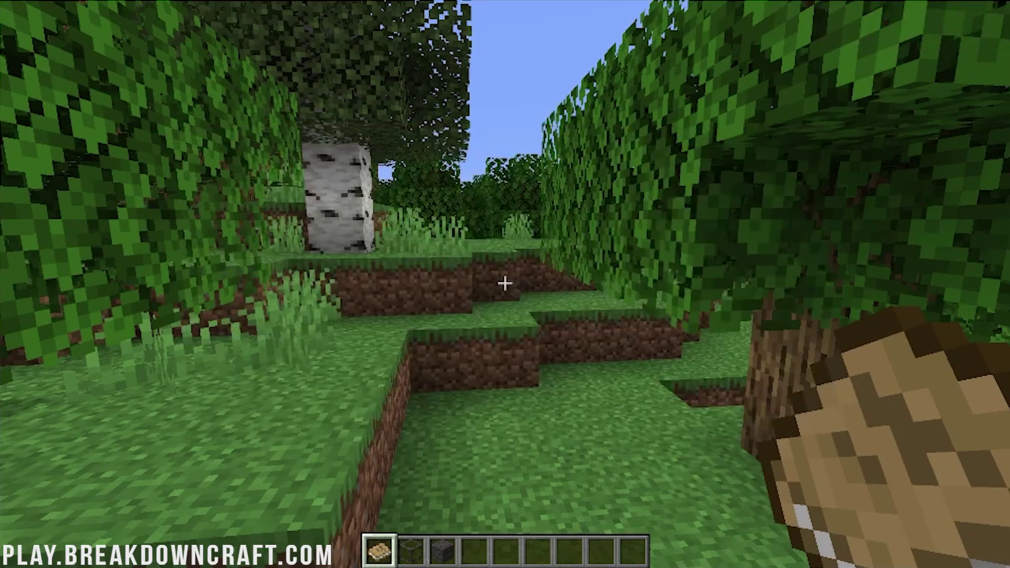
key(Escape)
Step: Browse the Tinkers' creative tabs and put the Mighty Smelting book in hotbar slot 4
key(e)
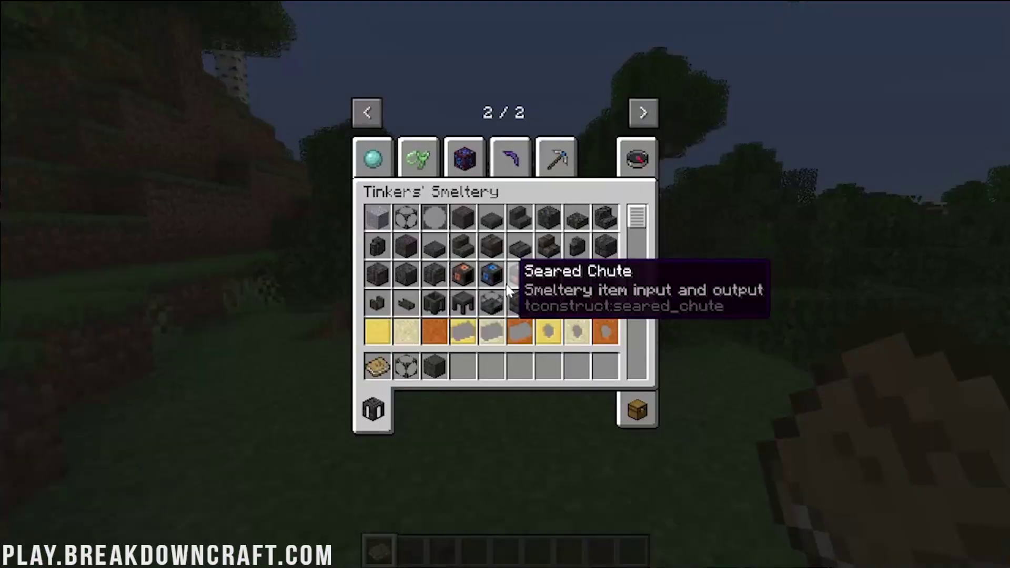
click(506, 158)
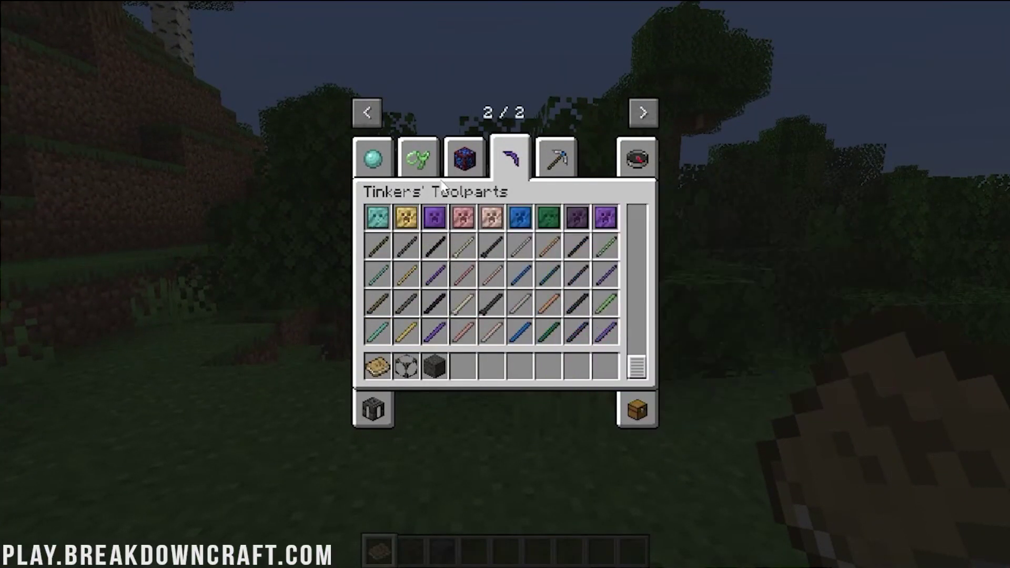
click(464, 158)
click(418, 157)
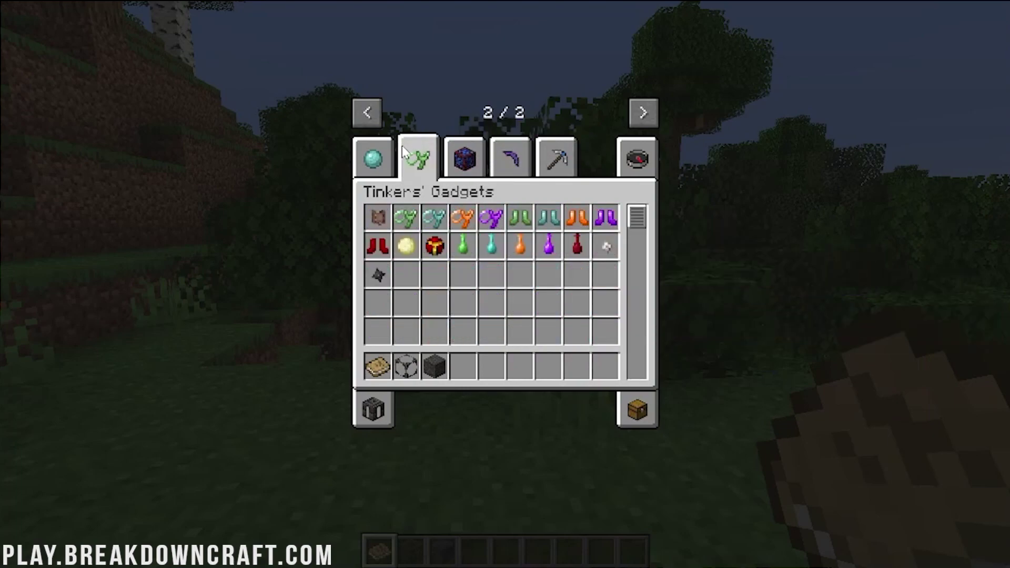
click(372, 158)
scroll(521, 231, down, 5)
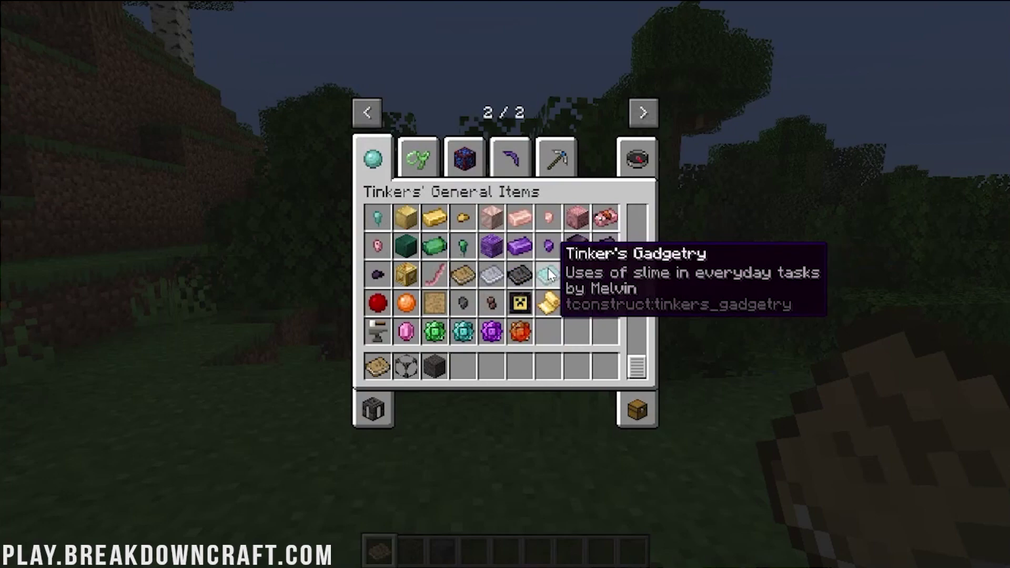
click(522, 269)
click(463, 367)
Step: Hold the Mighty Smelting book from slot 4 and open it to the Introduction
key(e)
key(3)
key(4)
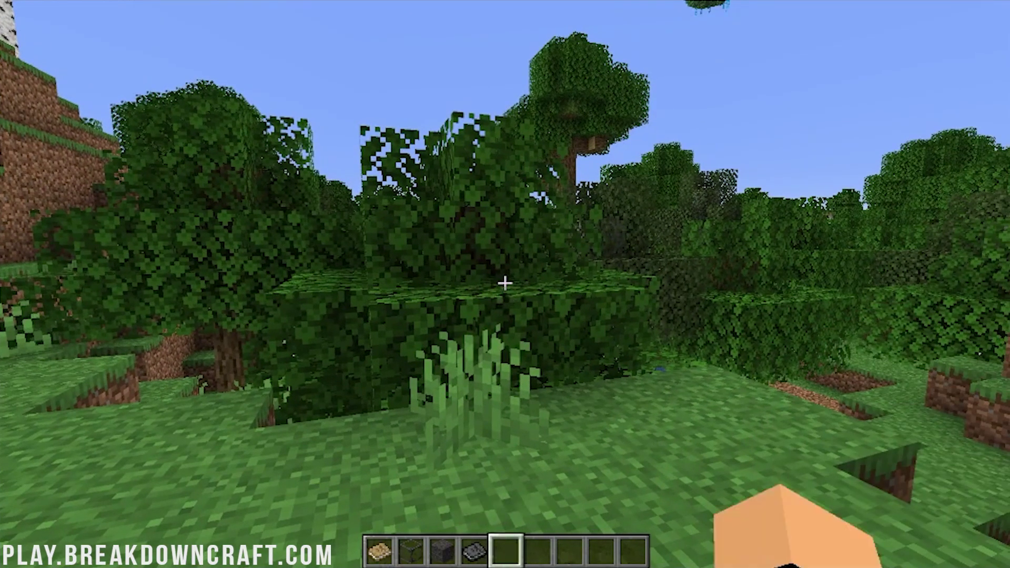
right_click(505, 284)
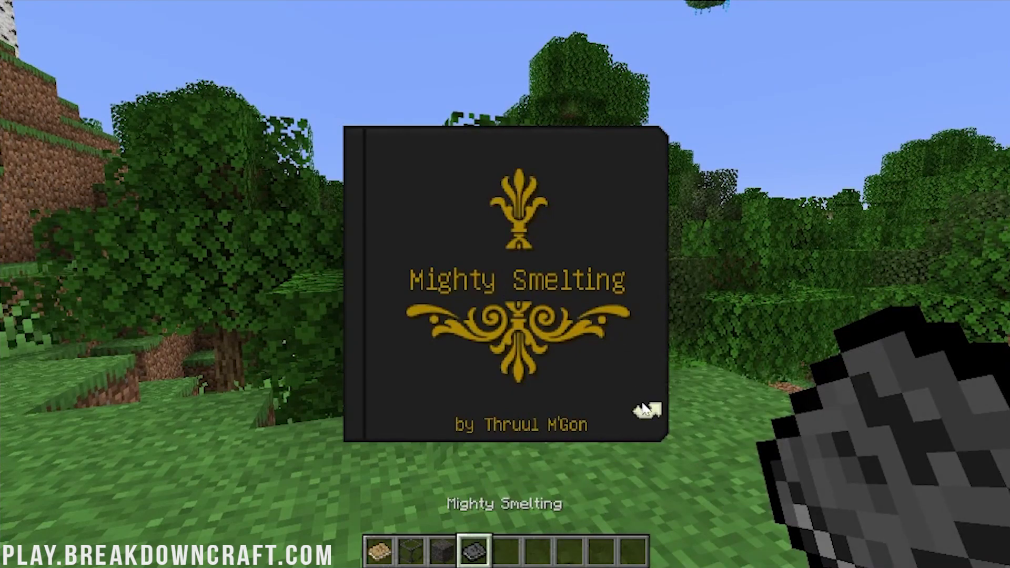
click(645, 410)
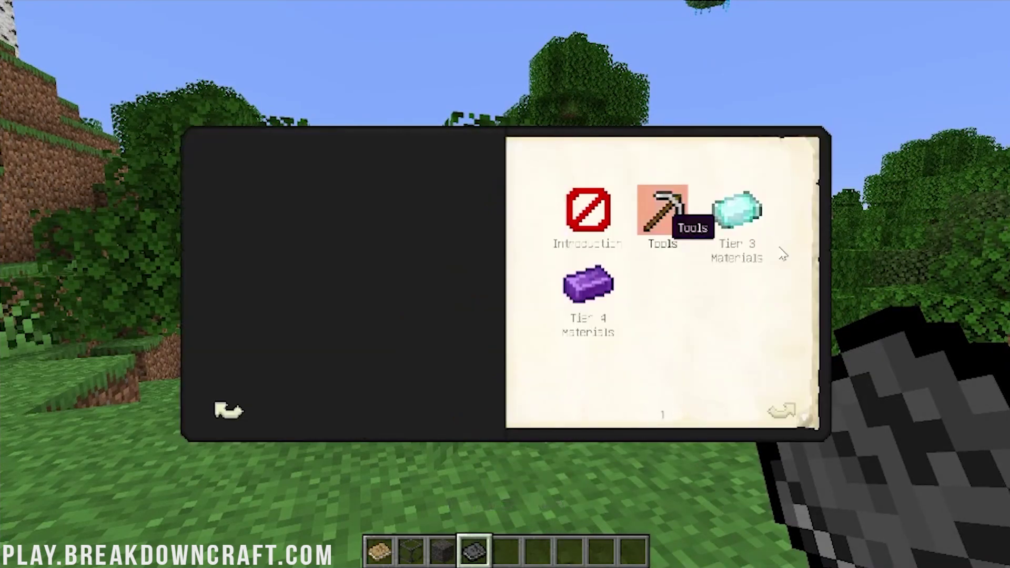
click(595, 200)
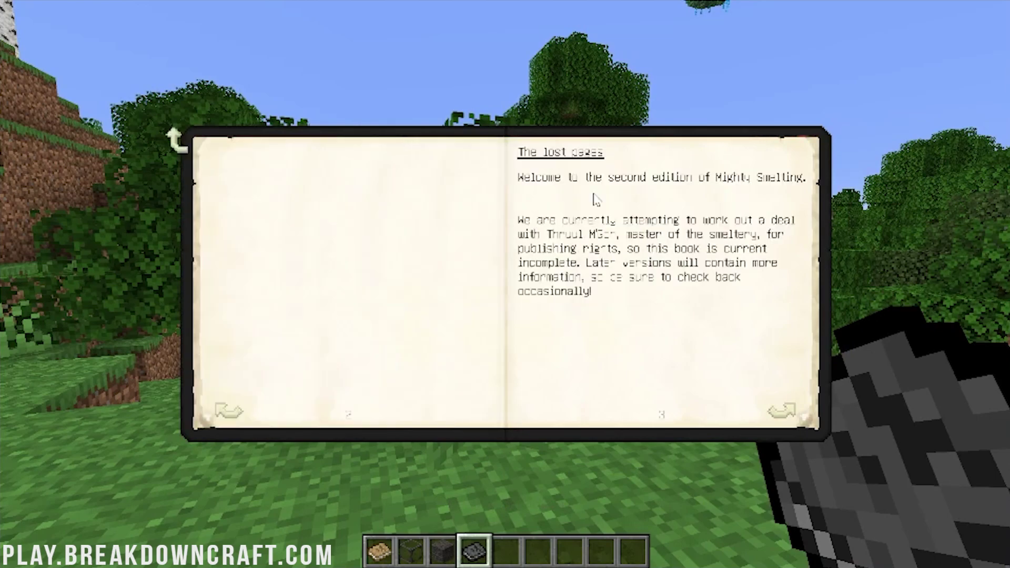
Step: Page through Mighty Smelting to the Tier 4 and Hepatizon and Manyullyn spreads
click(784, 419)
click(784, 420)
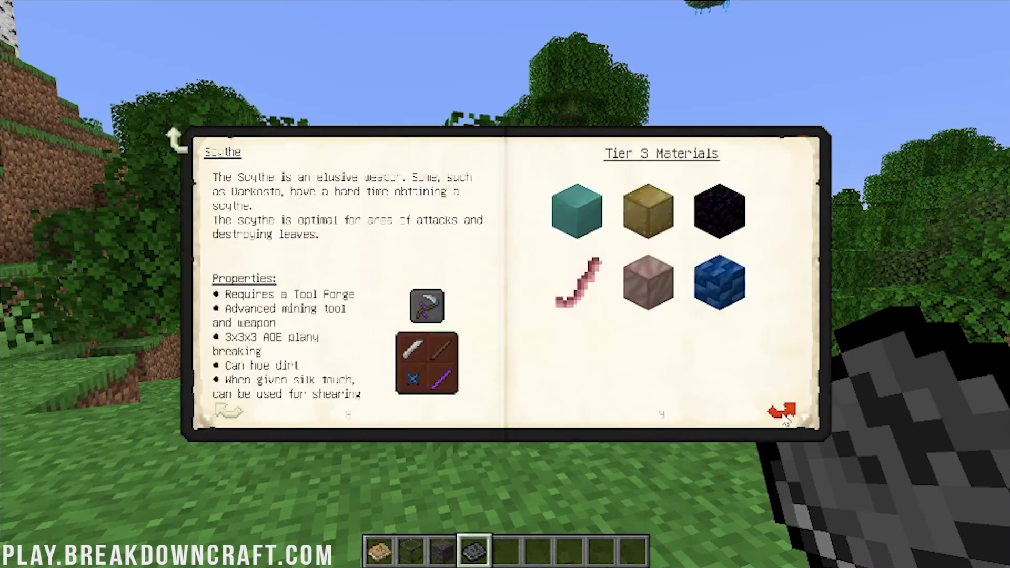
click(784, 420)
click(784, 420)
click(784, 416)
click(784, 416)
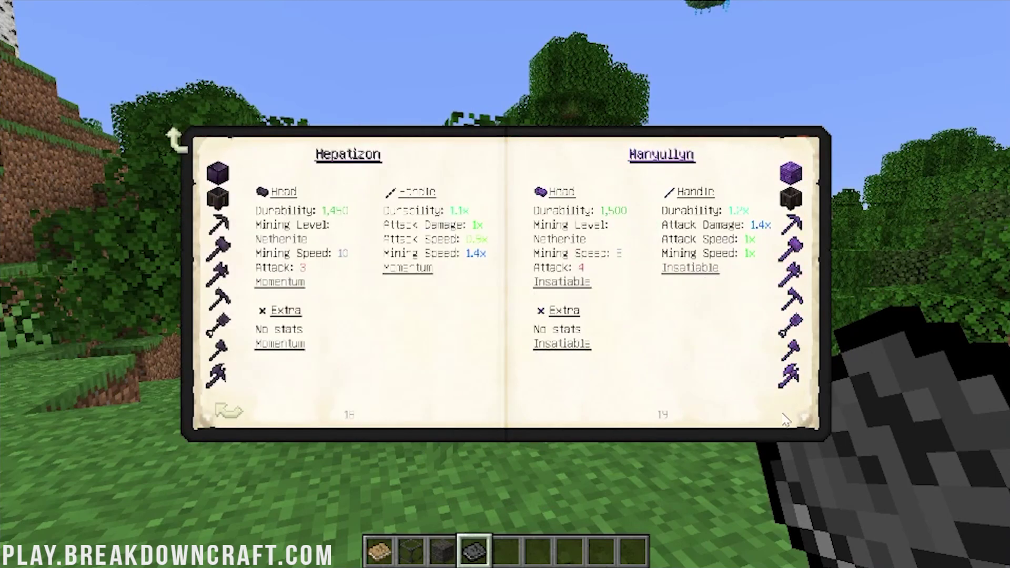
key(Escape)
Step: Put Puny Smelting in hotbar slot 5 and Tinker's Gadgetry in slot 6, then open Puny Smelting
key(e)
scroll(506, 284, down, 15)
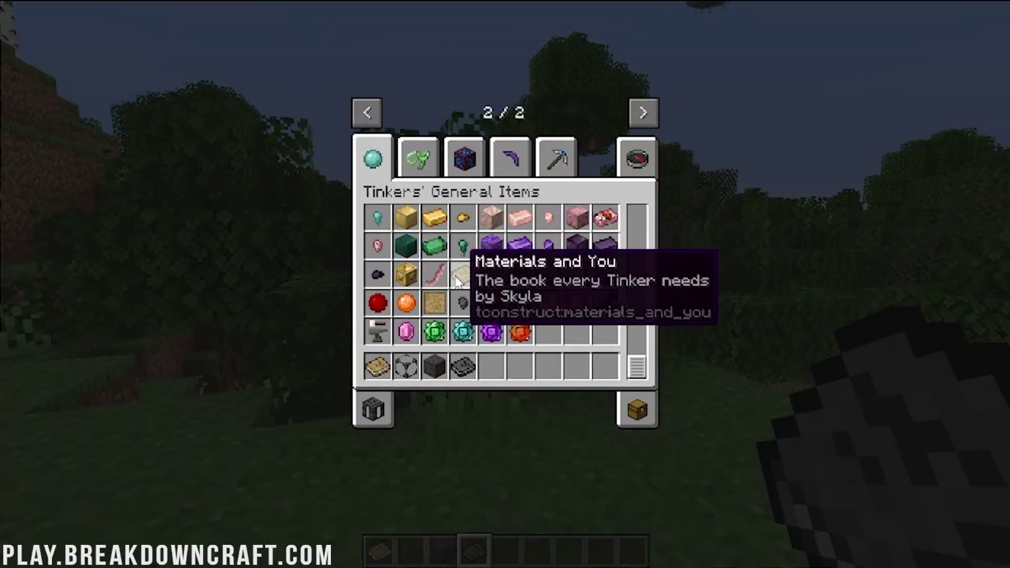
click(480, 278)
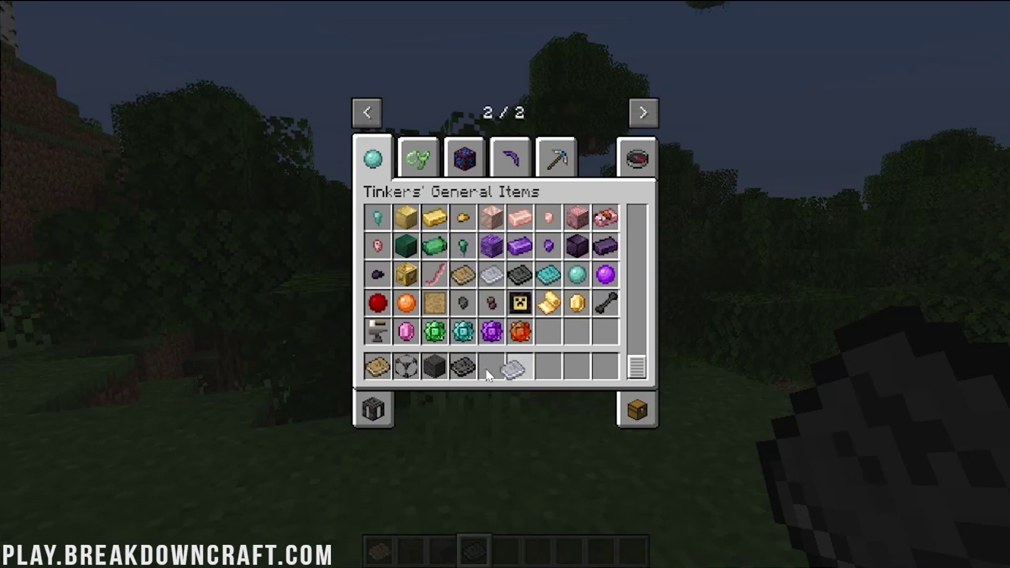
click(488, 367)
click(549, 274)
click(520, 365)
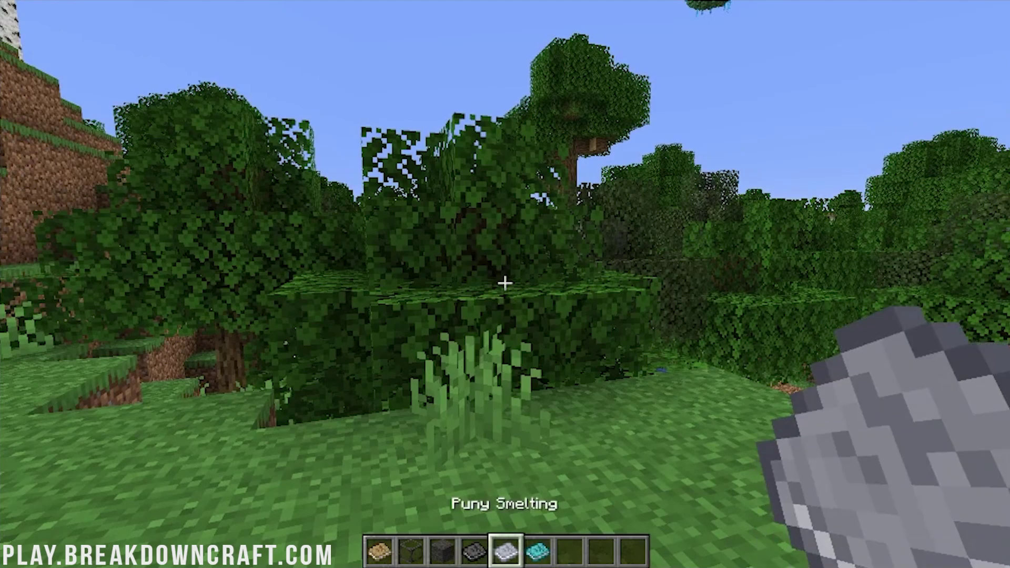
right_click(505, 282)
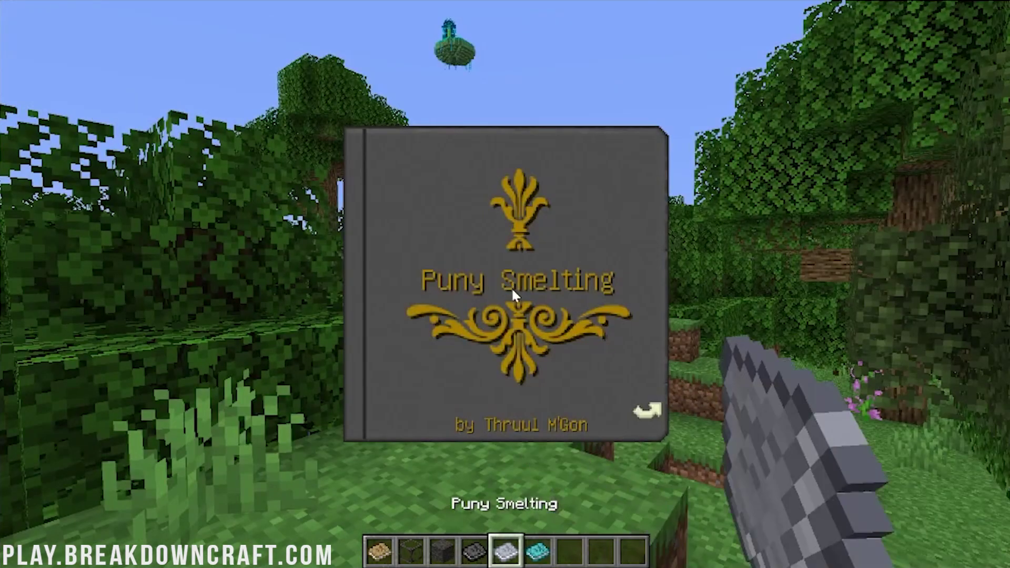
Step: Open Puny Smelting's Introduction and read ahead through Tier 2 Materials, Iron, Copper, Seared Stone and Slimewood
click(647, 410)
click(641, 259)
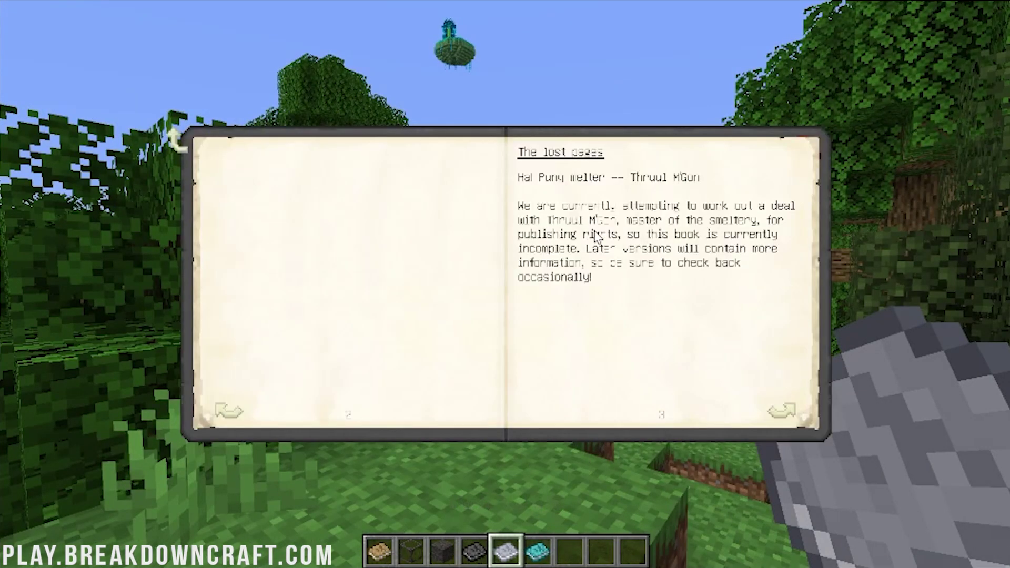
click(796, 418)
click(792, 421)
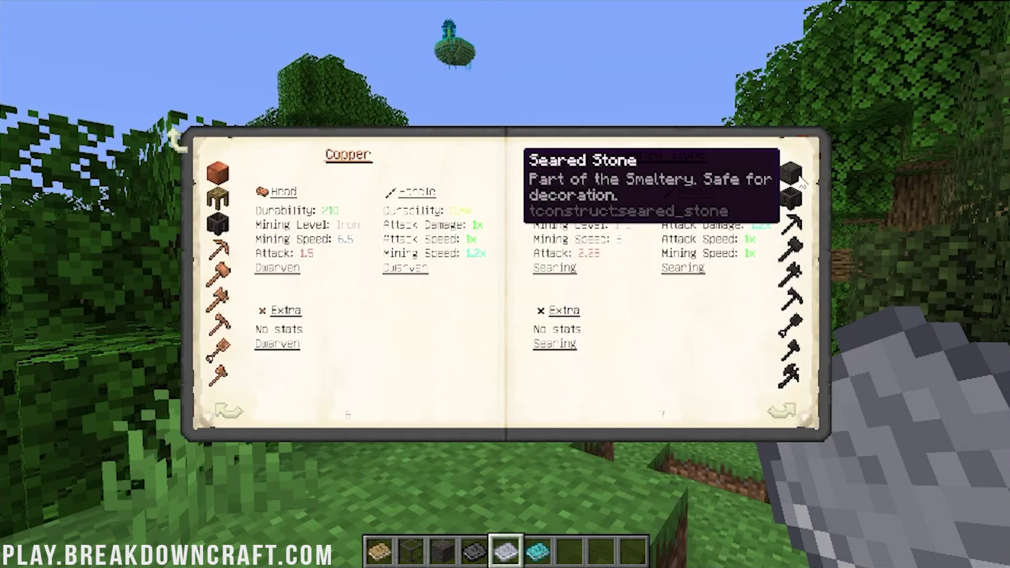
click(781, 412)
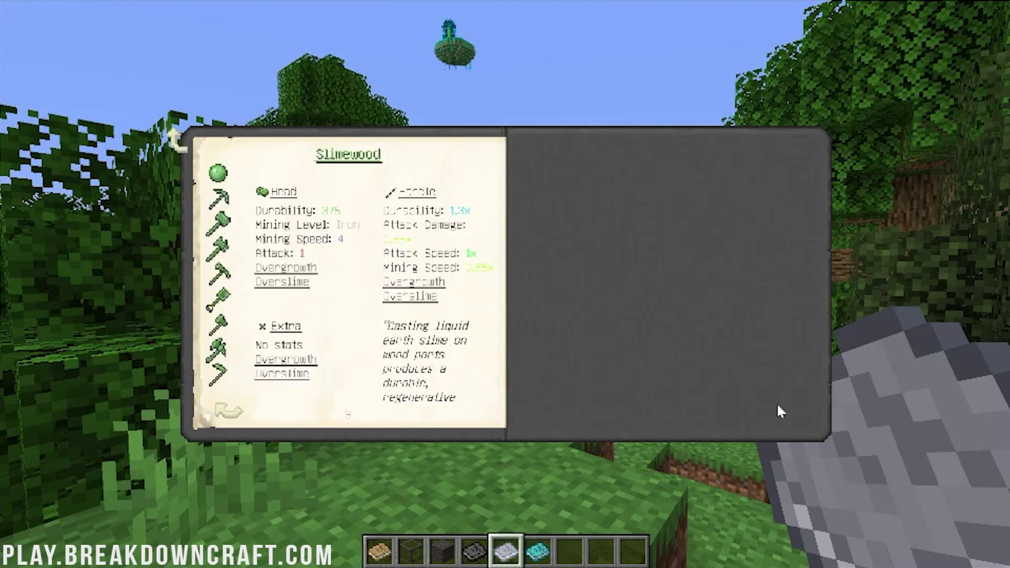
Step: Page back to the contents and Introduction, then close the book to return to the forest world
click(243, 421)
click(243, 423)
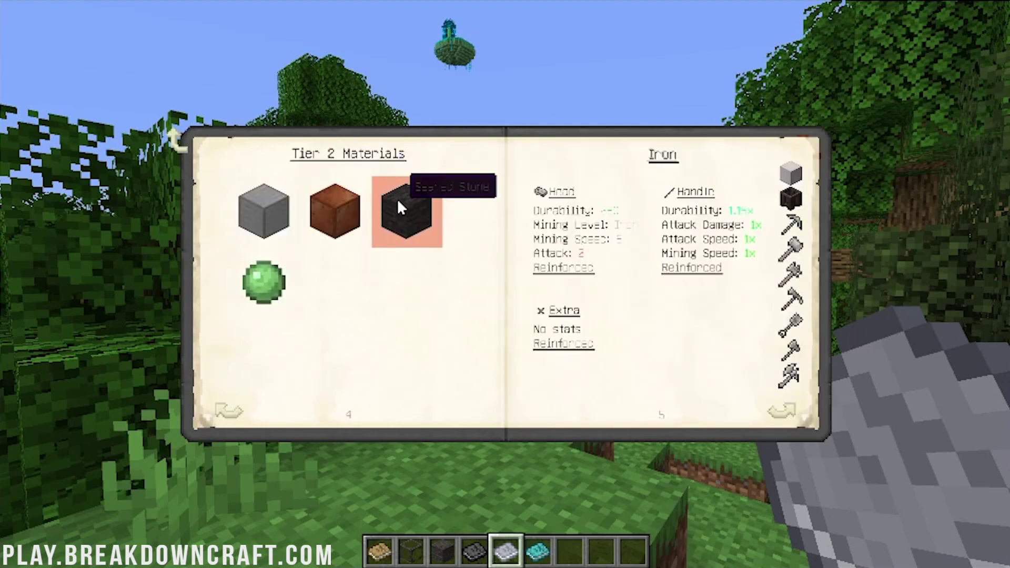
click(232, 412)
click(232, 412)
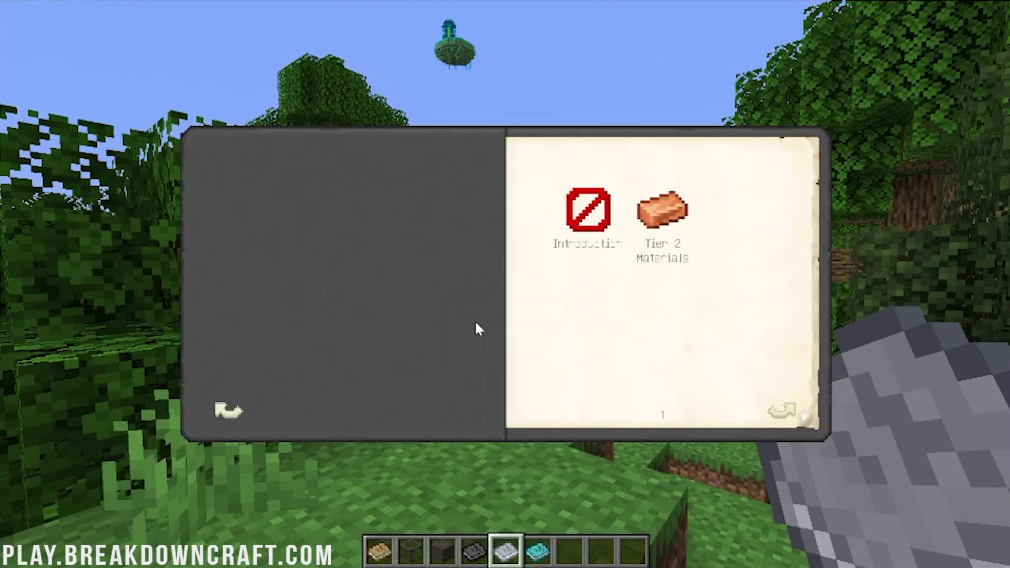
click(576, 227)
key(Escape)
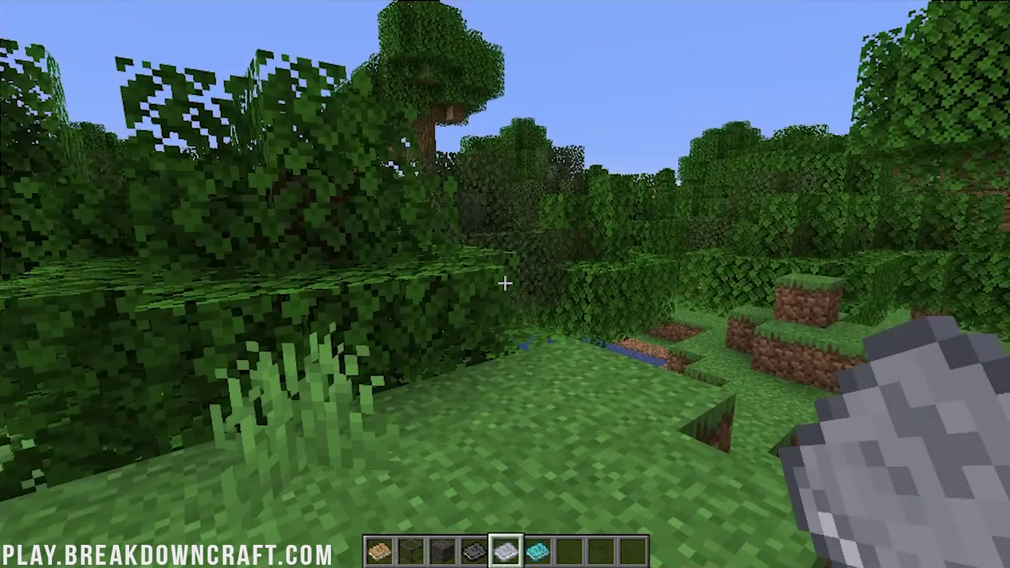